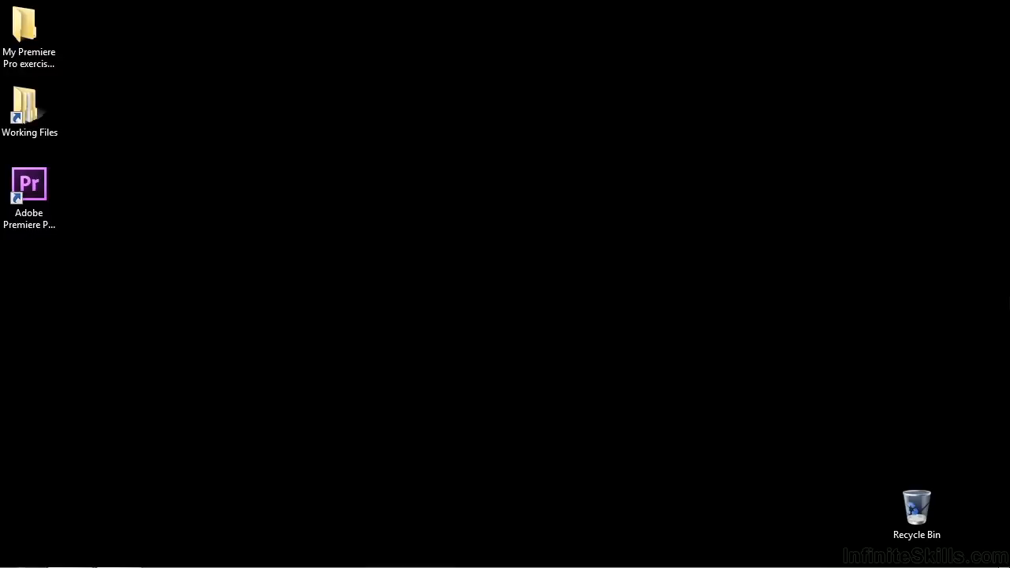
Open the project 1102-color workspace.prproj from the projects folder inside Working Files.
{"action": "double_click", "coordinate": [37, 119]}
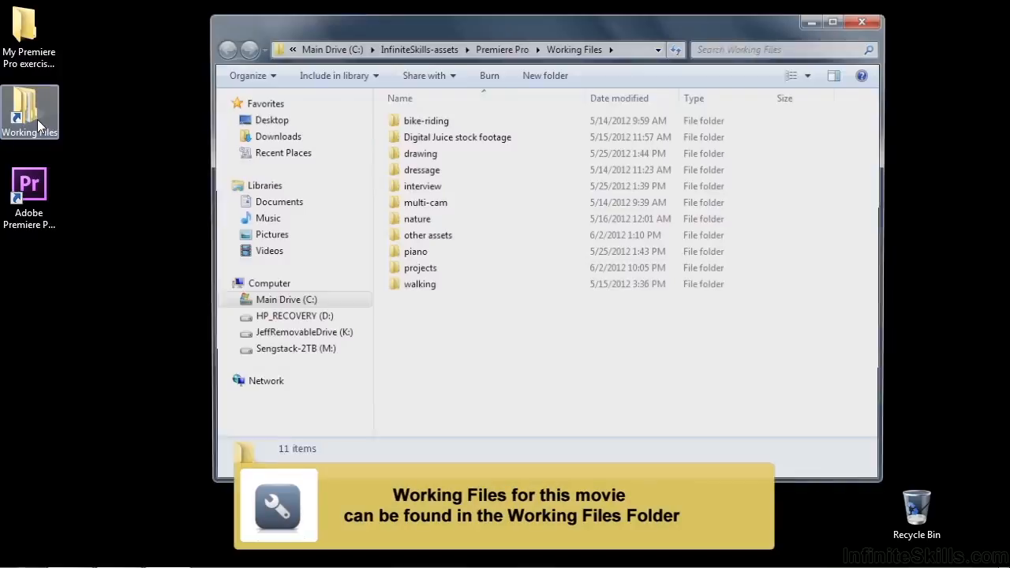
{"action": "double_click", "coordinate": [417, 268]}
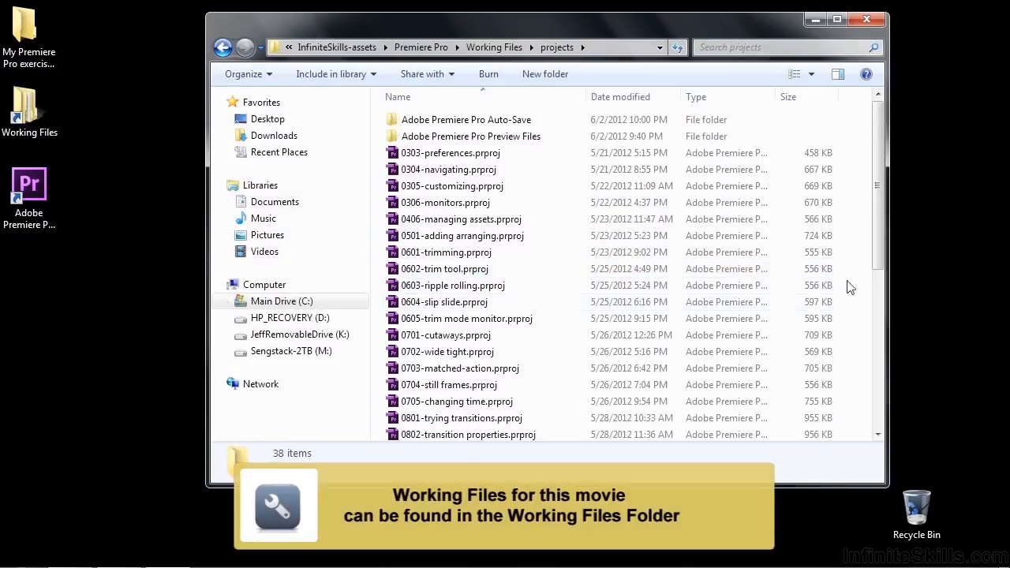
{"action": "left_click_drag", "start_coordinate": [879, 266], "coordinate": [884, 395]}
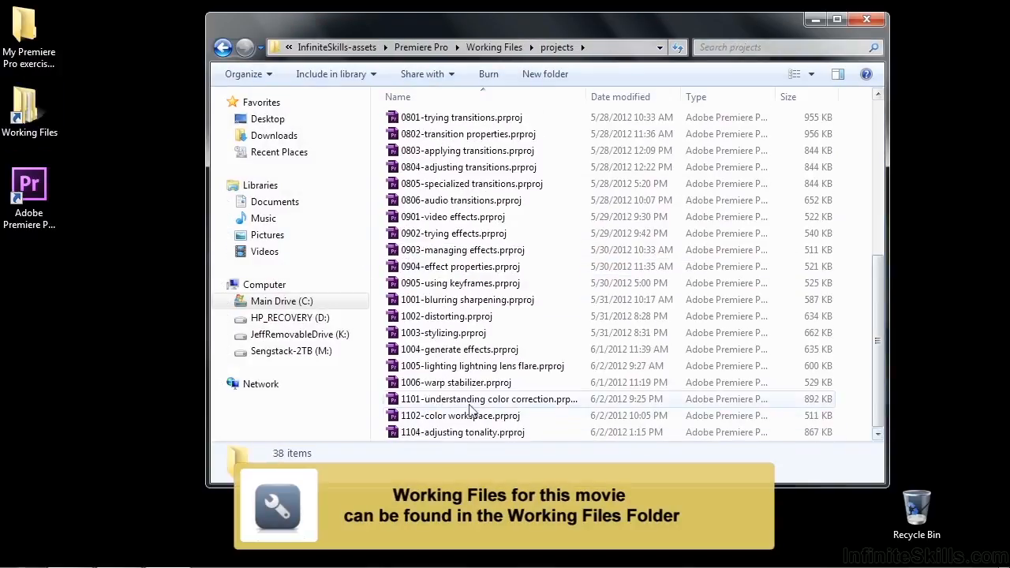
{"action": "double_click", "coordinate": [436, 418]}
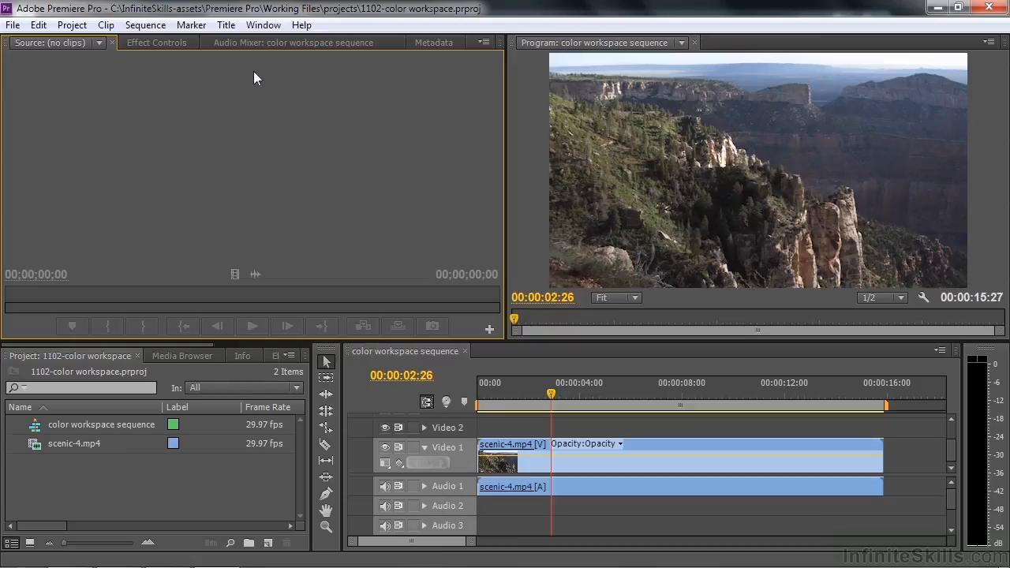
Switch the window layout to the Color Correction workspace.
{"action": "left_click", "coordinate": [261, 26]}
{"action": "mouse_move", "coordinate": [352, 40]}
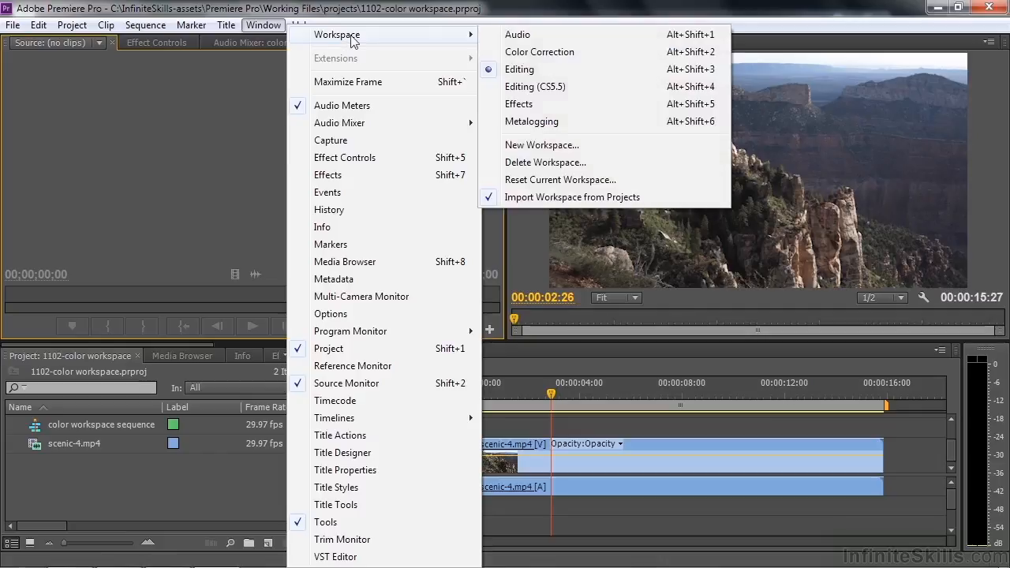
{"action": "left_click", "coordinate": [537, 53]}
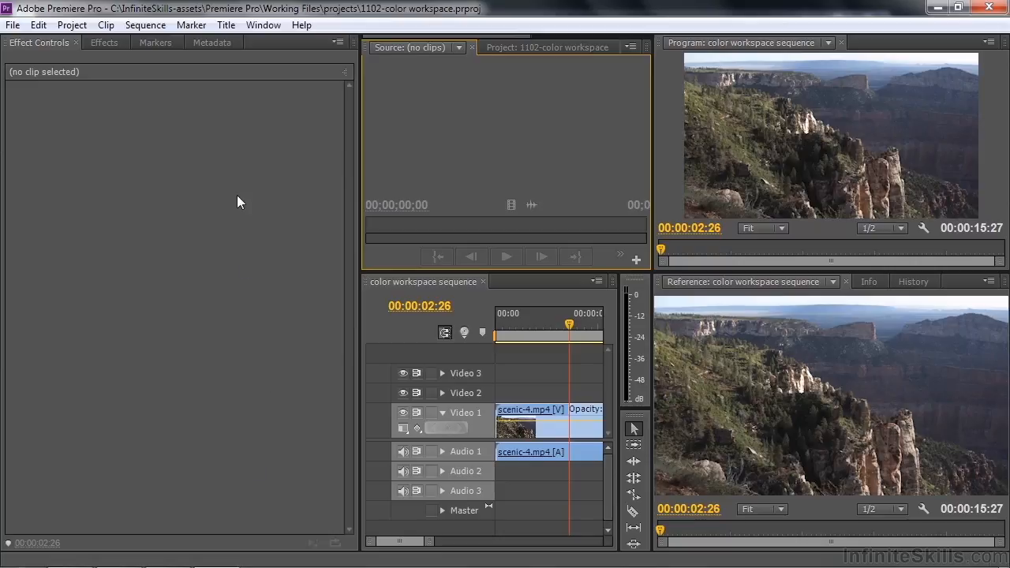
Show the effect controls of the scenic-4.mp4 clip on Video 1 and bring up the list of available effects.
{"action": "left_click", "coordinate": [542, 433]}
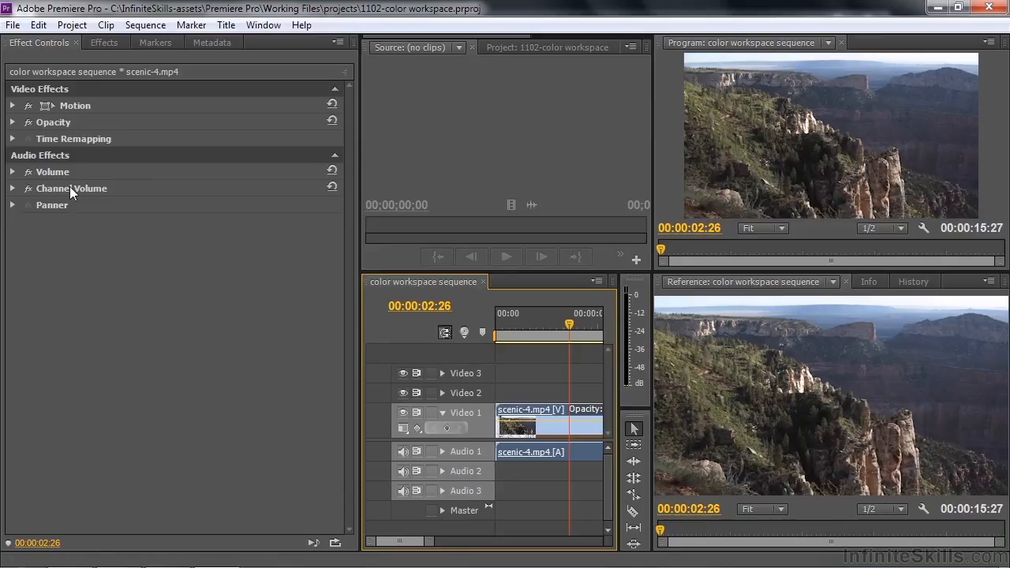
{"action": "left_click", "coordinate": [98, 43]}
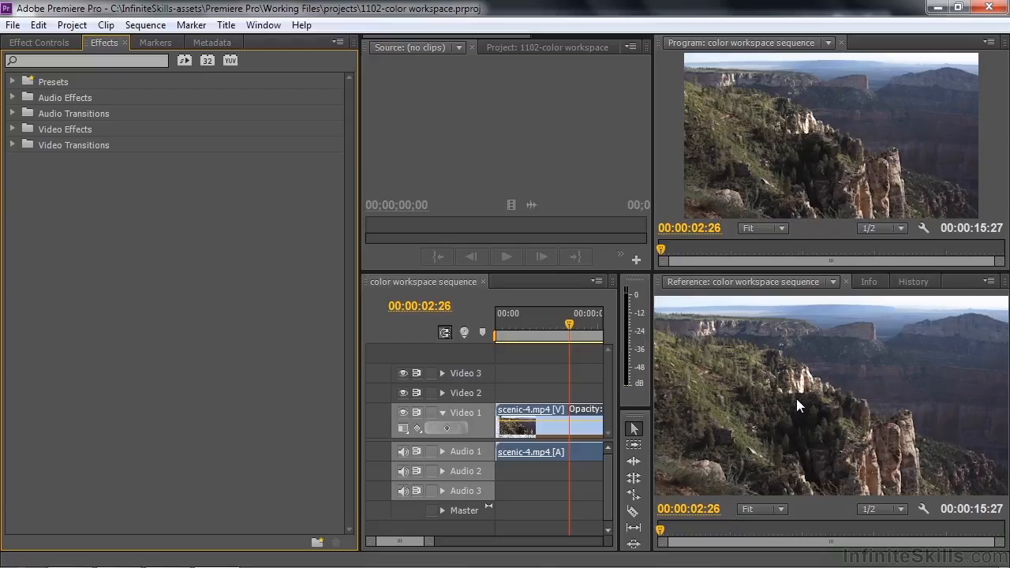
{"action": "left_click", "coordinate": [263, 26]}
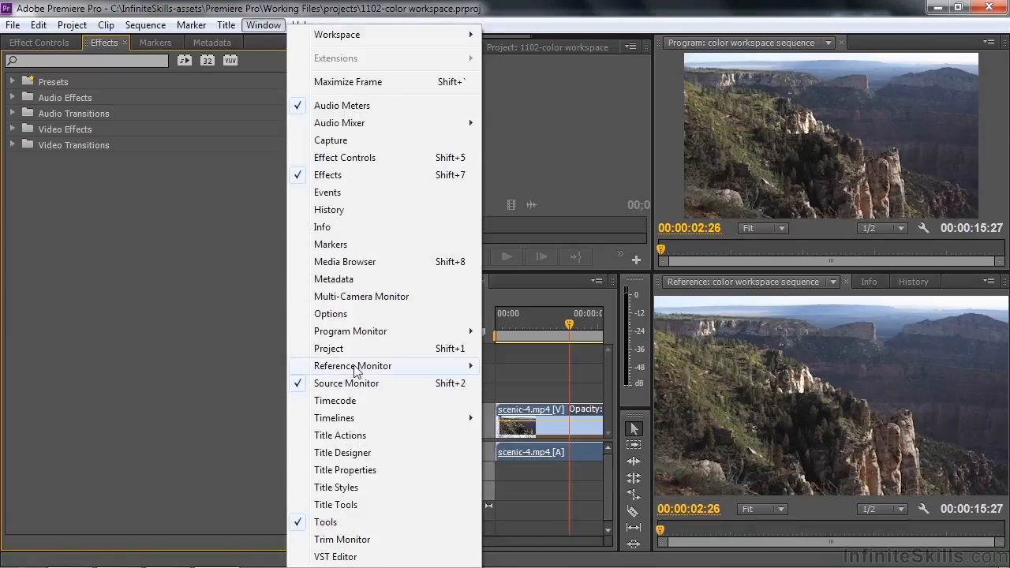
{"action": "mouse_move", "coordinate": [356, 371]}
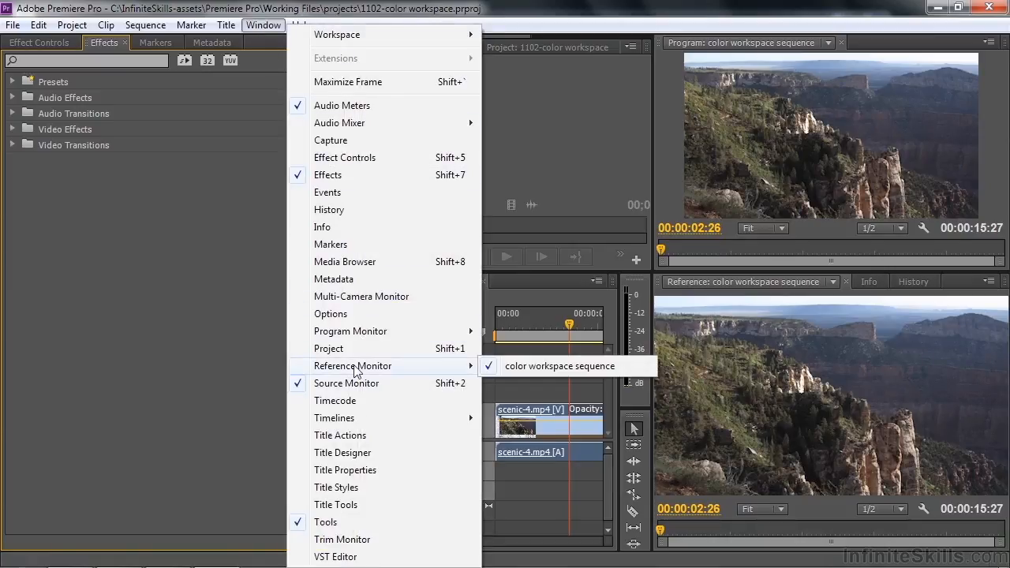
{"action": "left_click", "coordinate": [607, 16]}
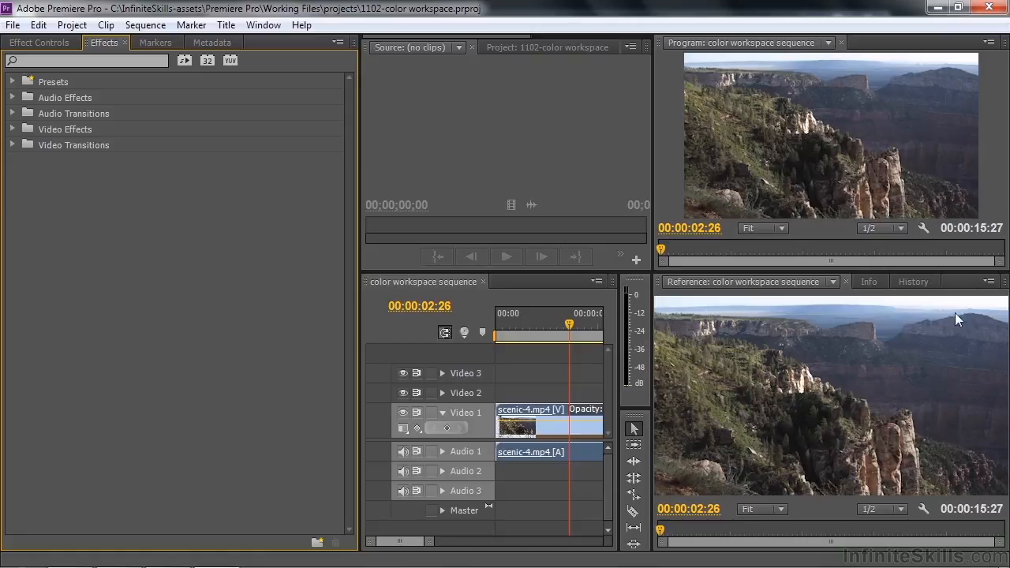
Set the Reference Monitor to display All Scopes.
{"action": "left_click", "coordinate": [989, 283]}
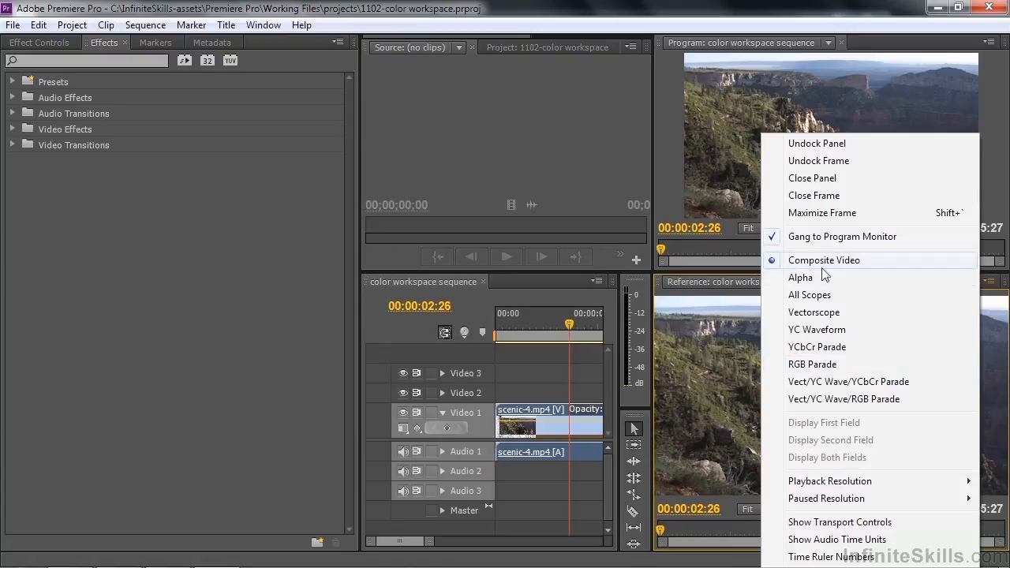
{"action": "left_click", "coordinate": [839, 304]}
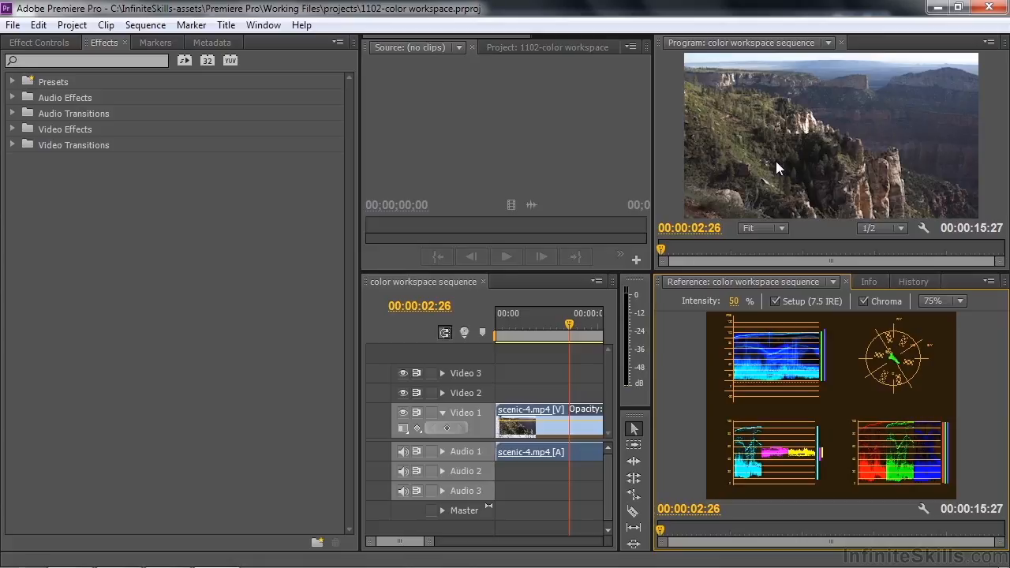
Show the transport controls in the Reference Monitor and hide them again.
{"action": "left_click", "coordinate": [989, 282]}
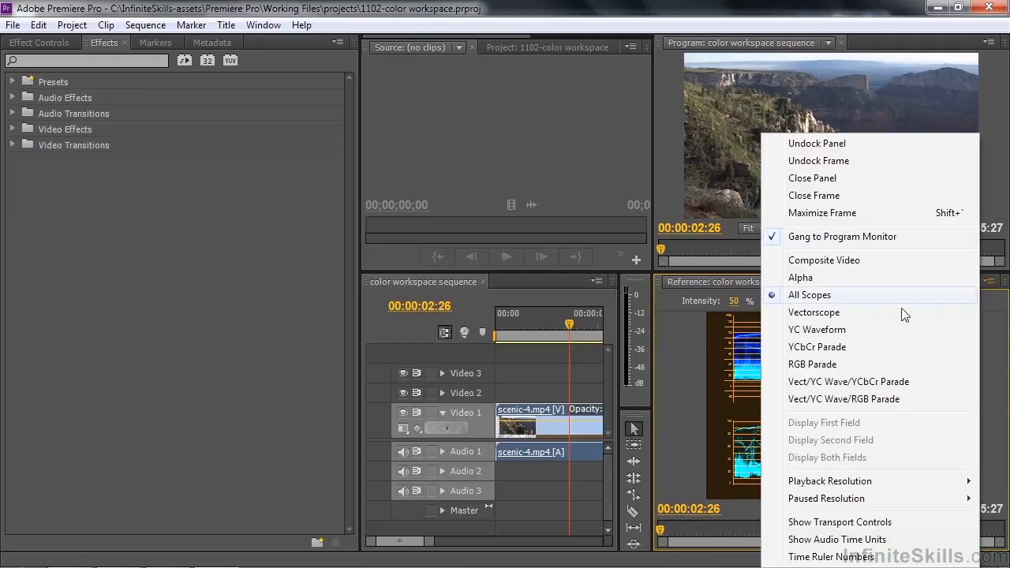
{"action": "left_click", "coordinate": [855, 524]}
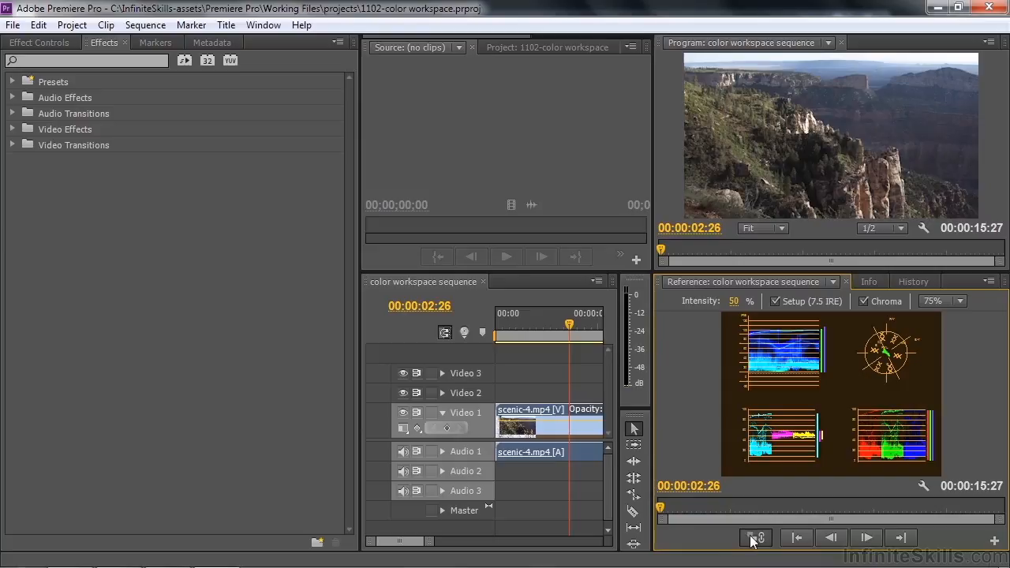
{"action": "left_click", "coordinate": [989, 282]}
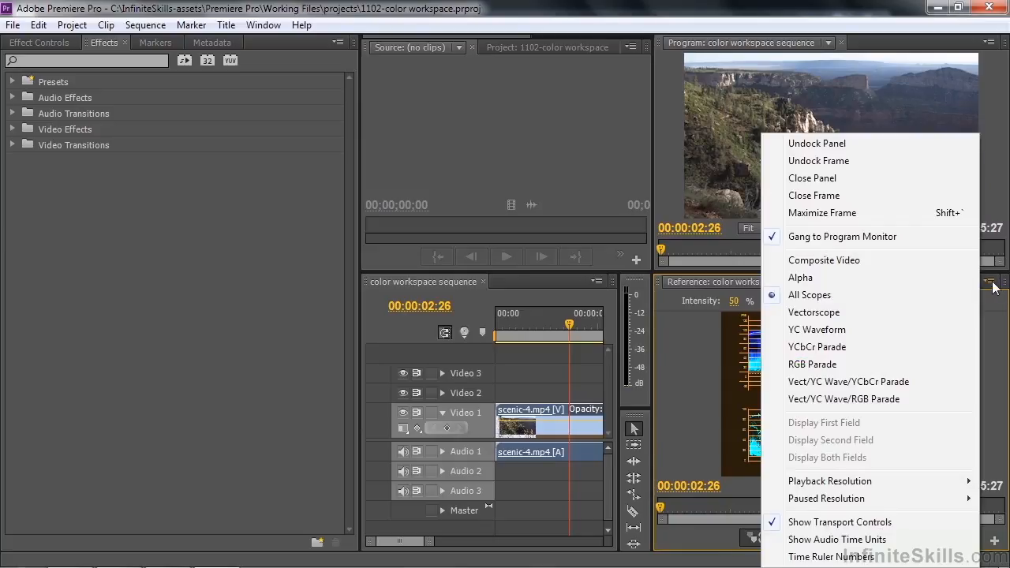
{"action": "left_click", "coordinate": [821, 523]}
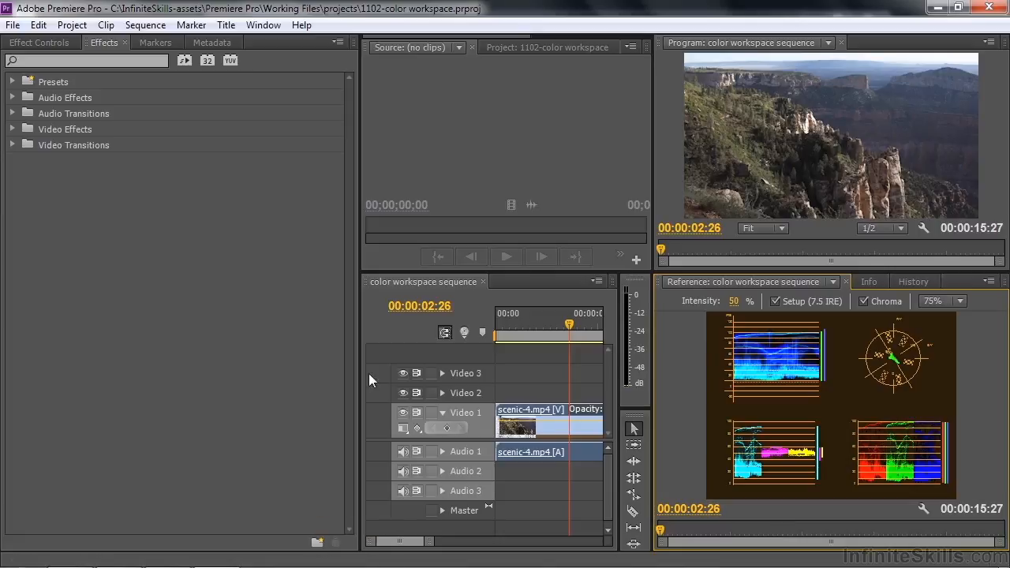
Create a custom effects bin named Color Correction.
{"action": "left_click", "coordinate": [339, 43]}
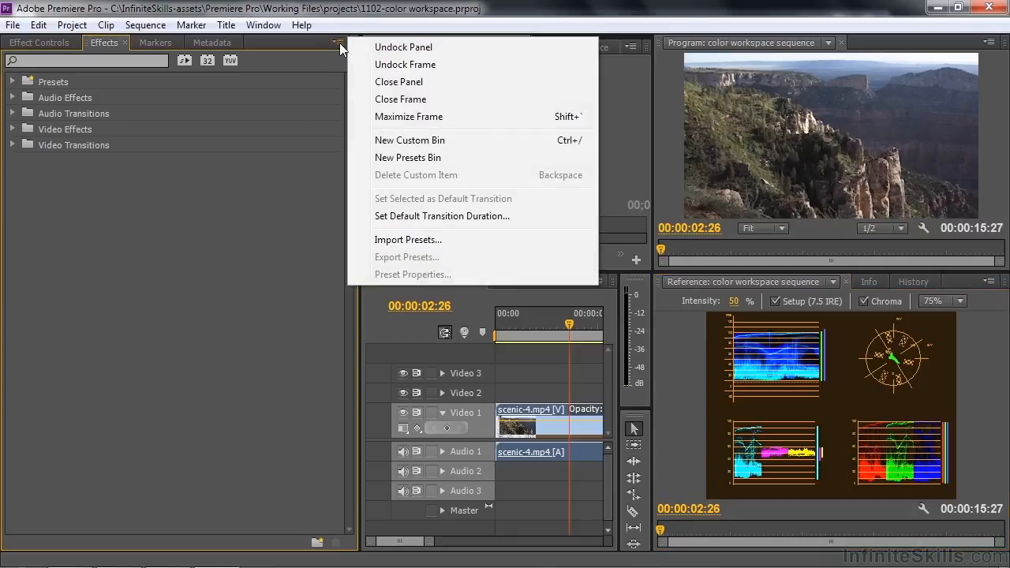
{"action": "left_click", "coordinate": [416, 140]}
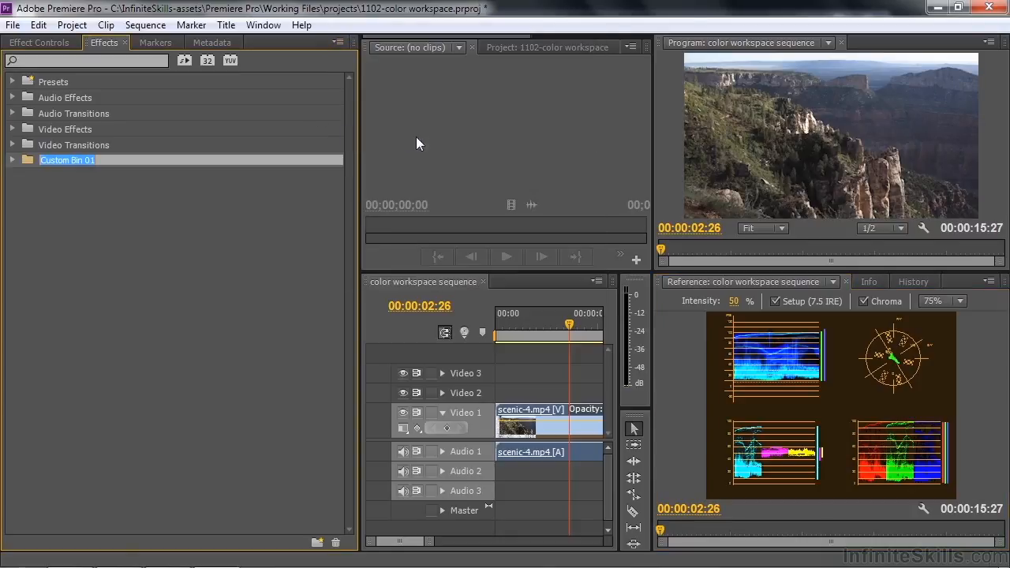
{"action": "type", "text": "Color Correction"}
{"action": "key", "text": "Return"}
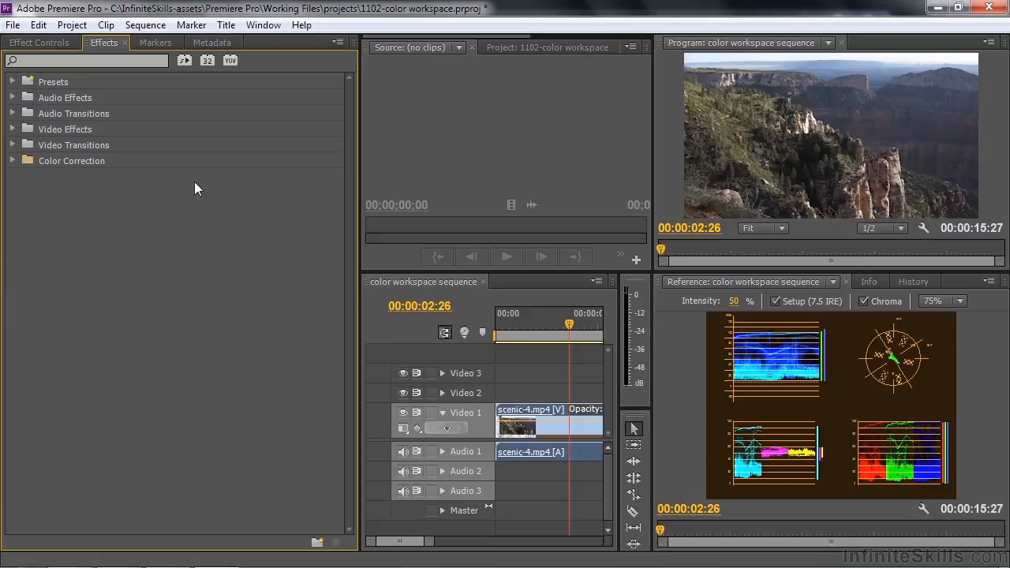
Apply the Fast Color Corrector from the Color Correction video effects to the scenic-4.mp4 clip and inspect its settings.
{"action": "left_click", "coordinate": [12, 128]}
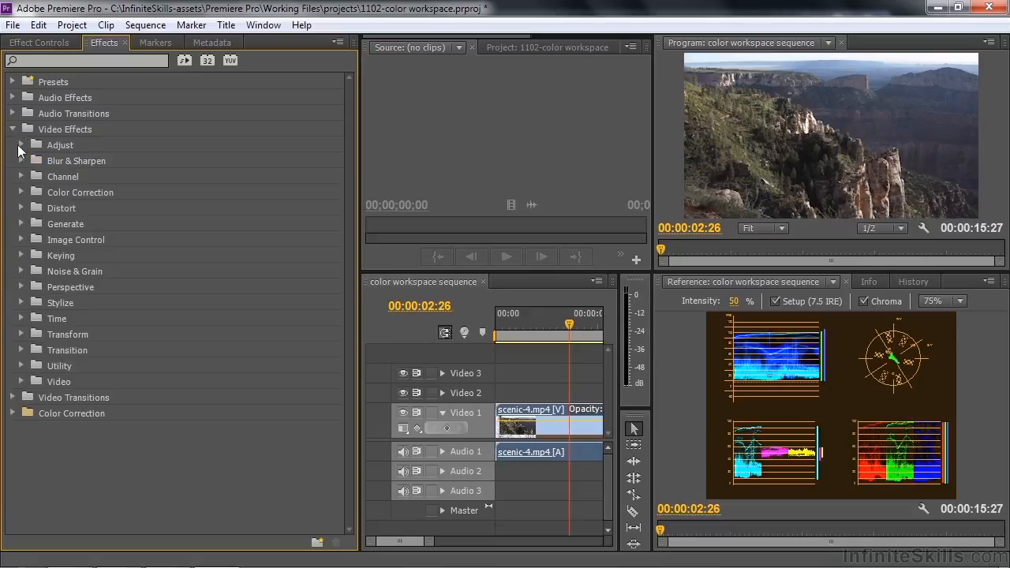
{"action": "left_click", "coordinate": [20, 145]}
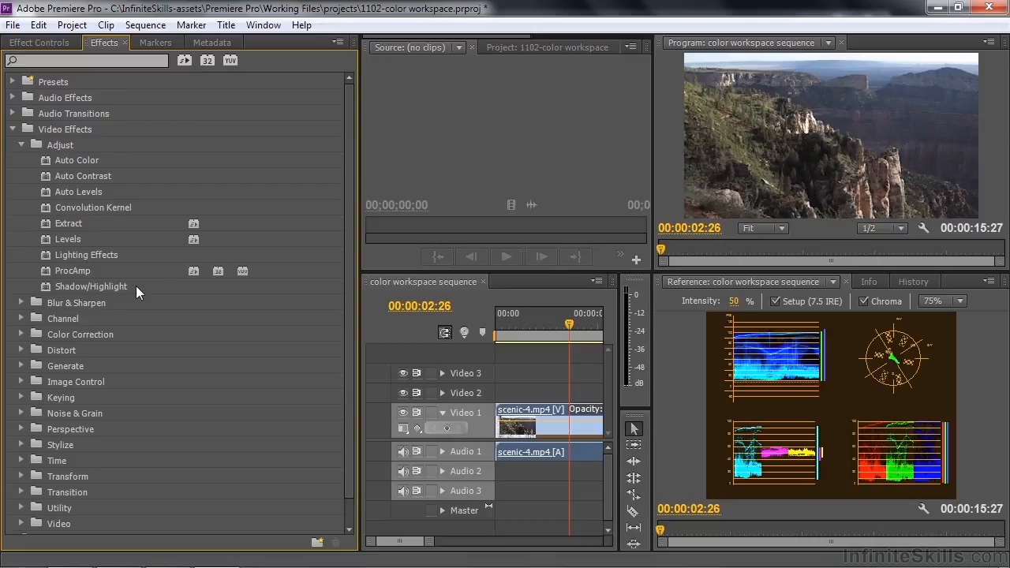
{"action": "left_click", "coordinate": [20, 143]}
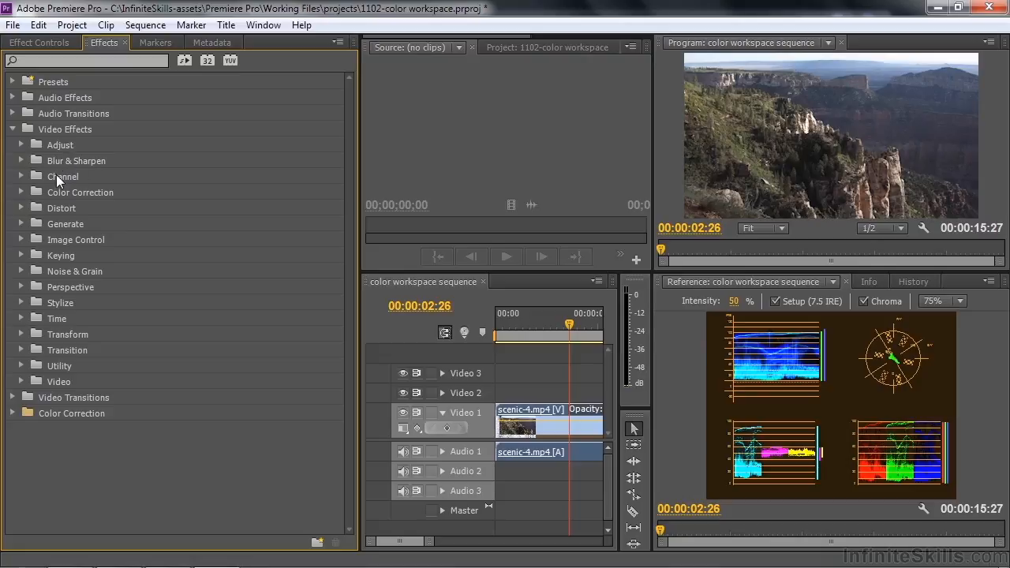
{"action": "left_click", "coordinate": [21, 193]}
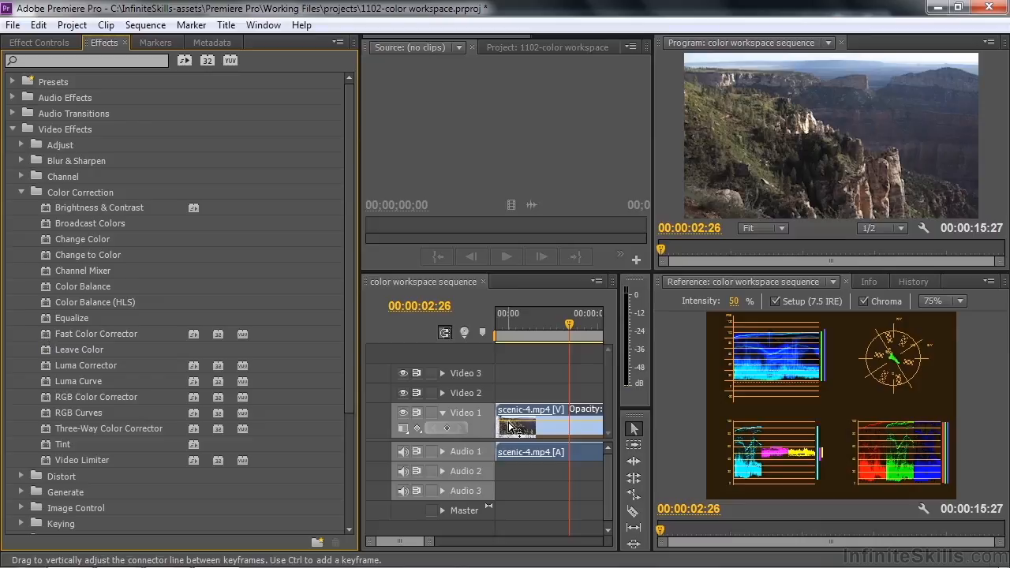
{"action": "left_click", "coordinate": [53, 331]}
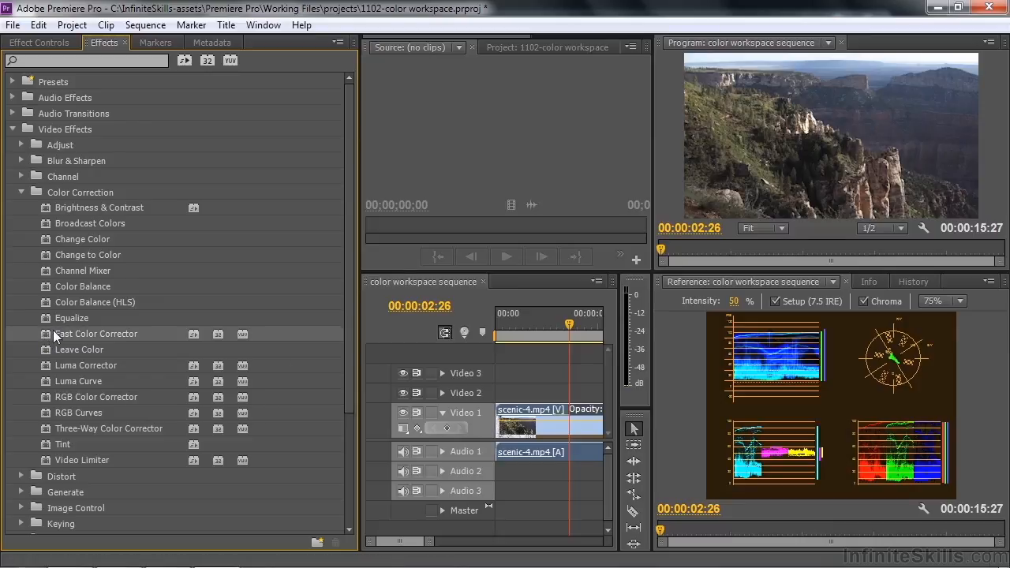
{"action": "left_click", "coordinate": [44, 40]}
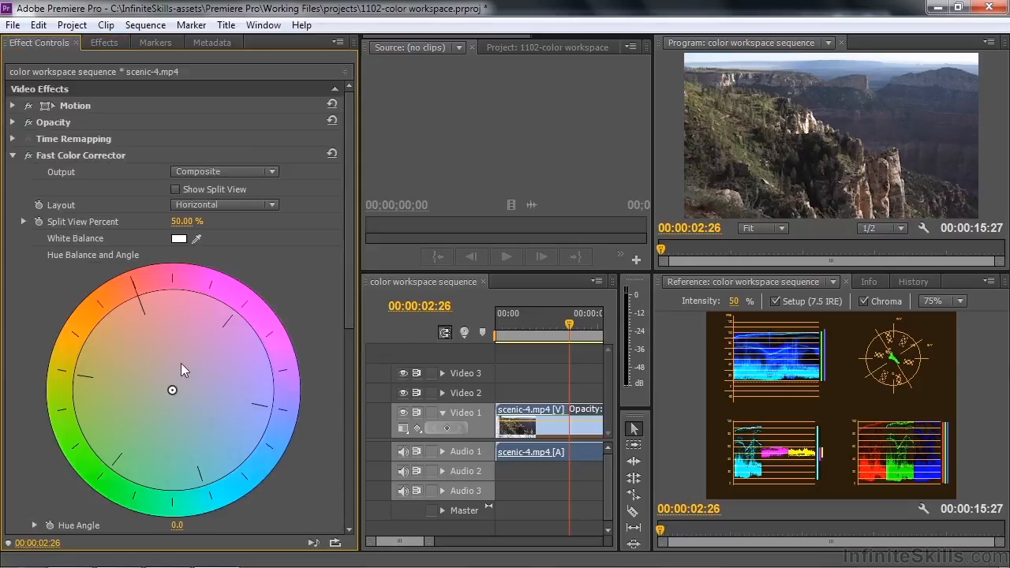
{"action": "left_click_drag", "start_coordinate": [349, 304], "coordinate": [376, 163]}
Add the Fast Color Corrector effect to the custom Color Correction bin.
{"action": "left_click", "coordinate": [104, 42]}
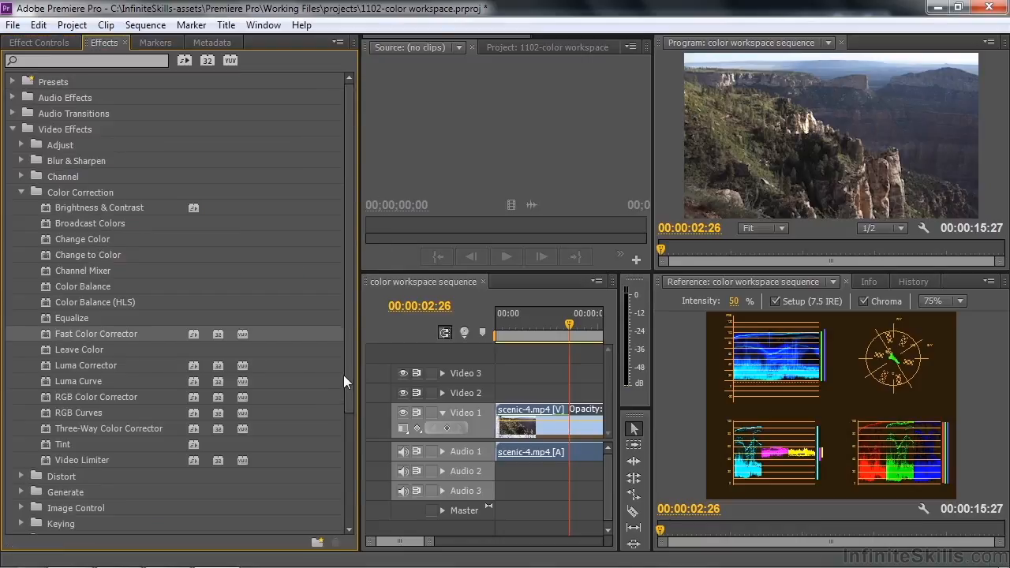
{"action": "left_click_drag", "start_coordinate": [347, 376], "coordinate": [348, 495]}
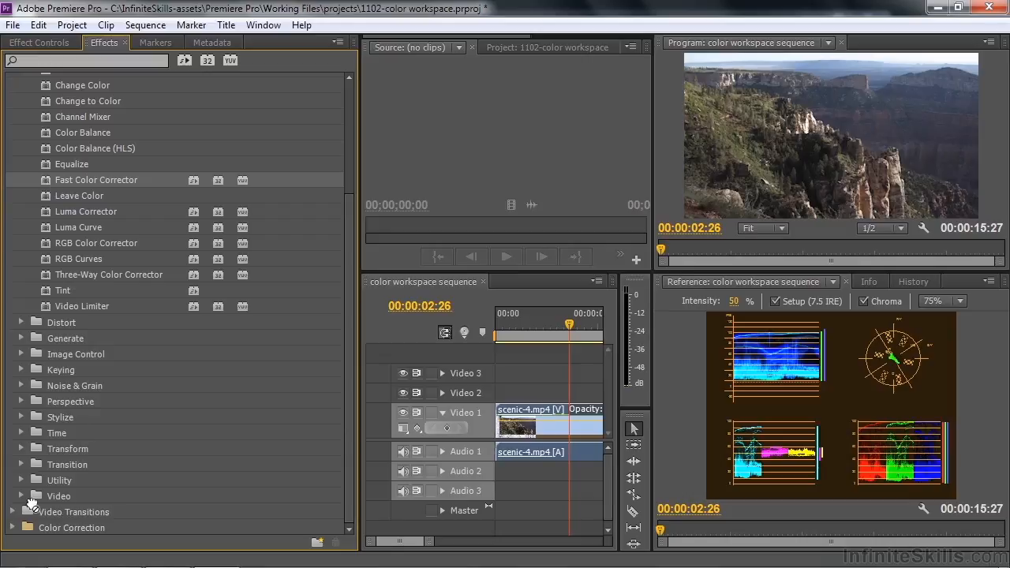
{"action": "left_click", "coordinate": [71, 528]}
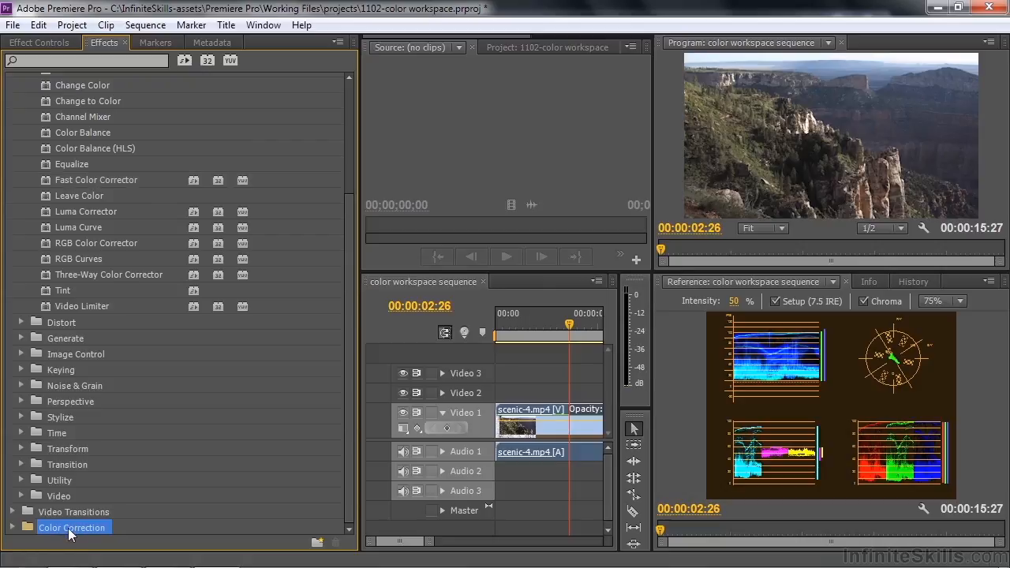
Apply the Luma Curve effect to the scenic-4.mp4 clip and collapse the Fast Color Corrector and Luma Curve settings.
{"action": "left_click", "coordinate": [45, 229]}
{"action": "left_click", "coordinate": [38, 40]}
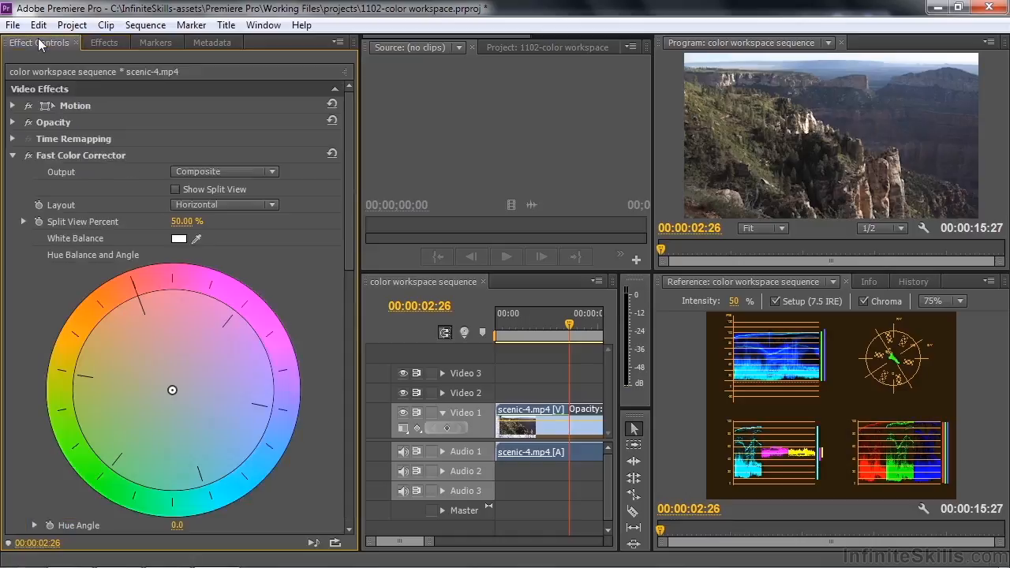
{"action": "left_click", "coordinate": [13, 154]}
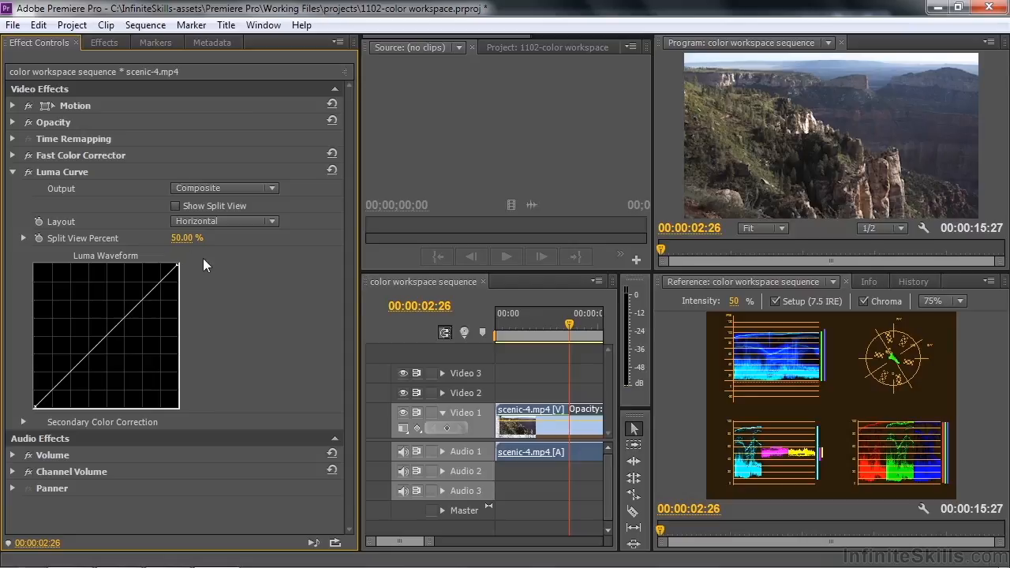
{"action": "left_click", "coordinate": [16, 172]}
Add the Luma Curve effect to the custom Color Correction bin.
{"action": "left_click", "coordinate": [108, 43]}
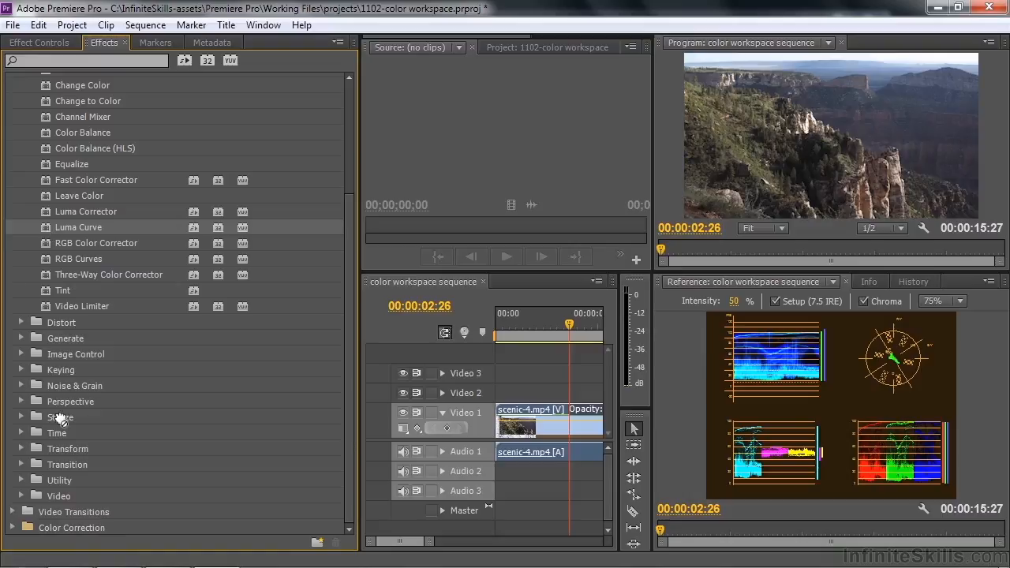
{"action": "left_click", "coordinate": [61, 527]}
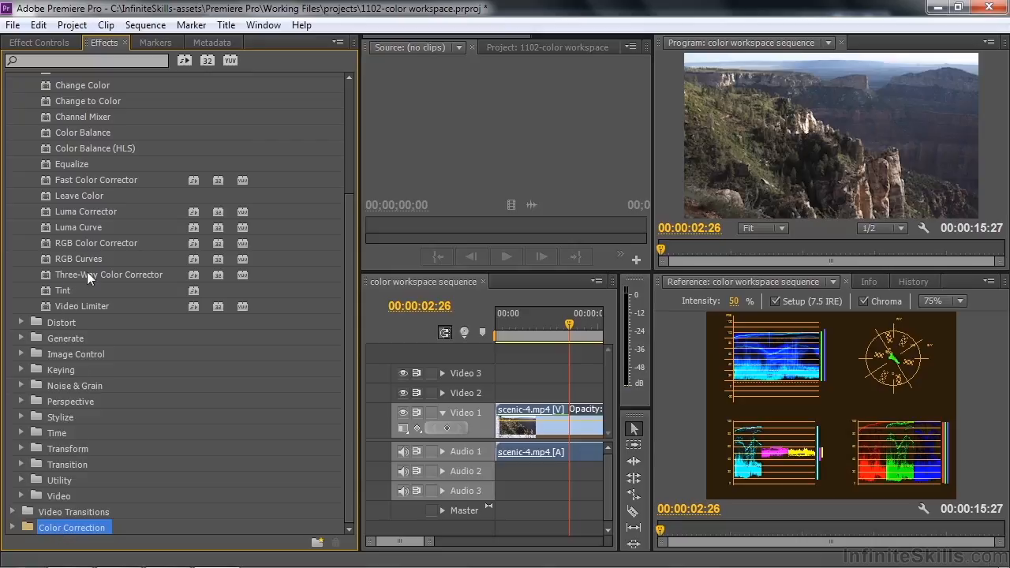
Apply the Three-Way Color Corrector to the scenic-4.mp4 clip and display its settings.
{"action": "left_click", "coordinate": [47, 273]}
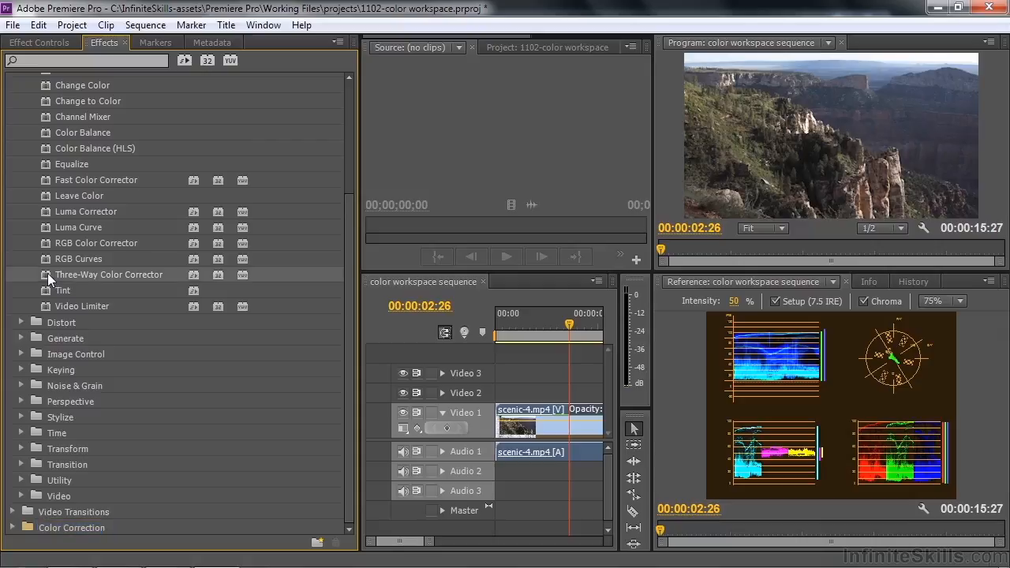
{"action": "left_click", "coordinate": [49, 45]}
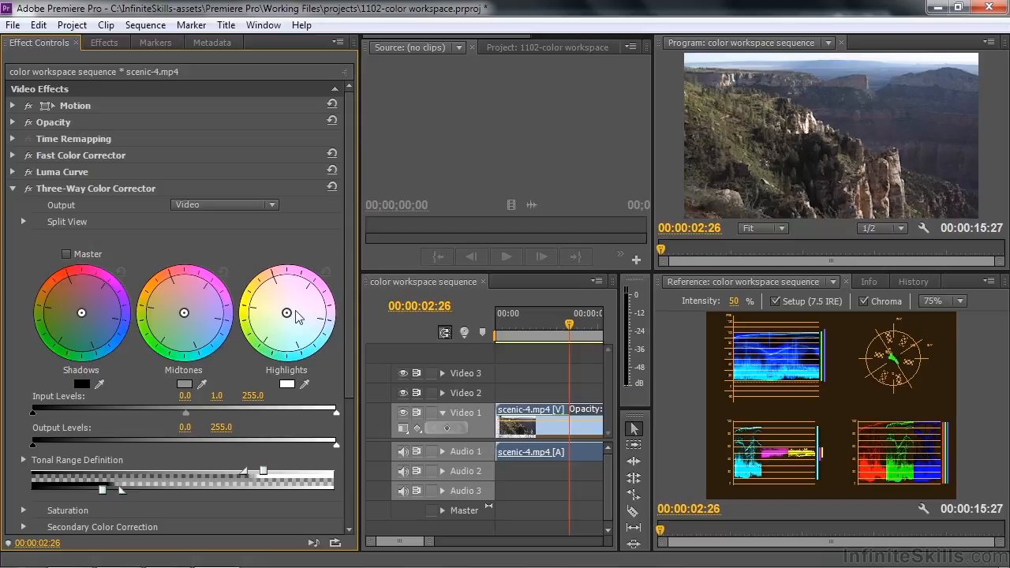
Collapse the Three-Way Color Corrector settings and add that effect to the custom Color Correction bin.
{"action": "left_click", "coordinate": [13, 188]}
{"action": "left_click", "coordinate": [97, 43]}
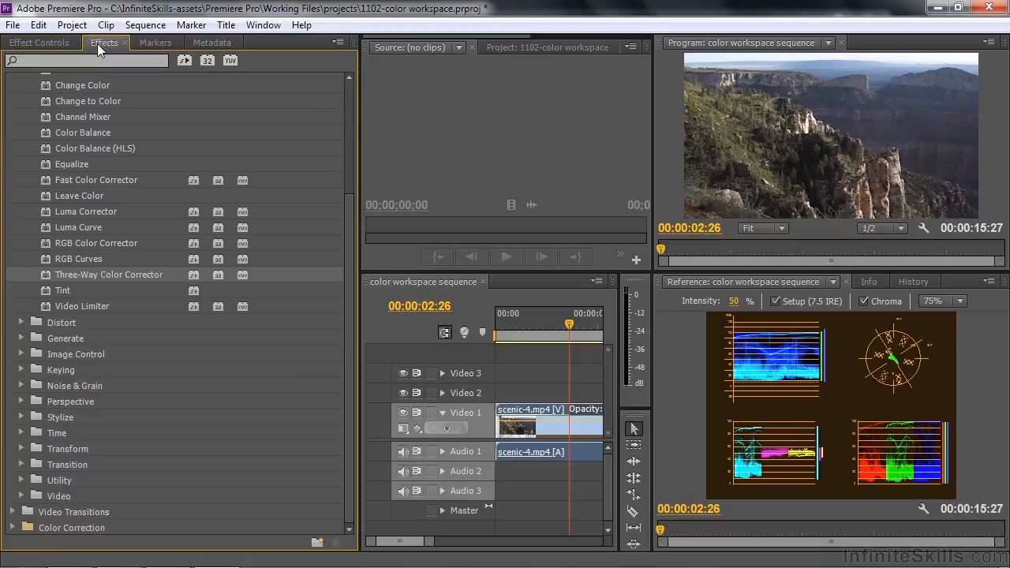
{"action": "left_click", "coordinate": [64, 528]}
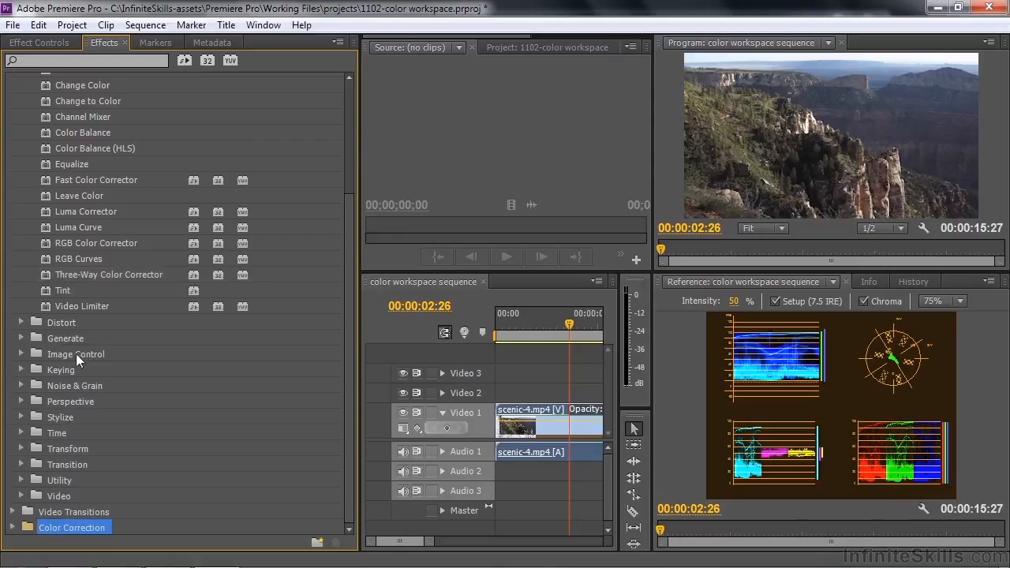
Apply the RGB Curves effect to the scenic-4.mp4 clip and add it to the custom Color Correction bin.
{"action": "left_click", "coordinate": [49, 259]}
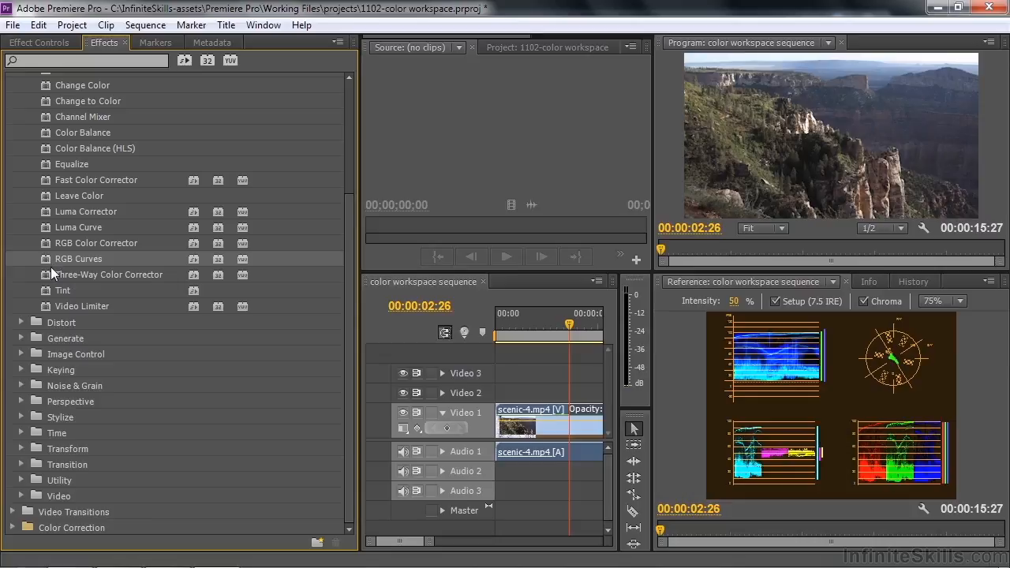
{"action": "left_click", "coordinate": [27, 44]}
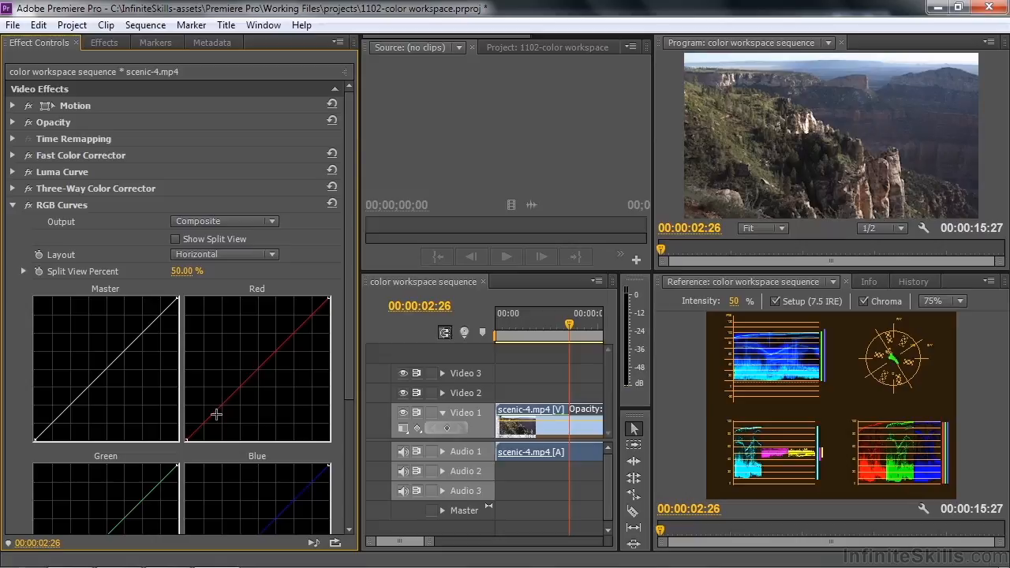
{"action": "left_click", "coordinate": [104, 44]}
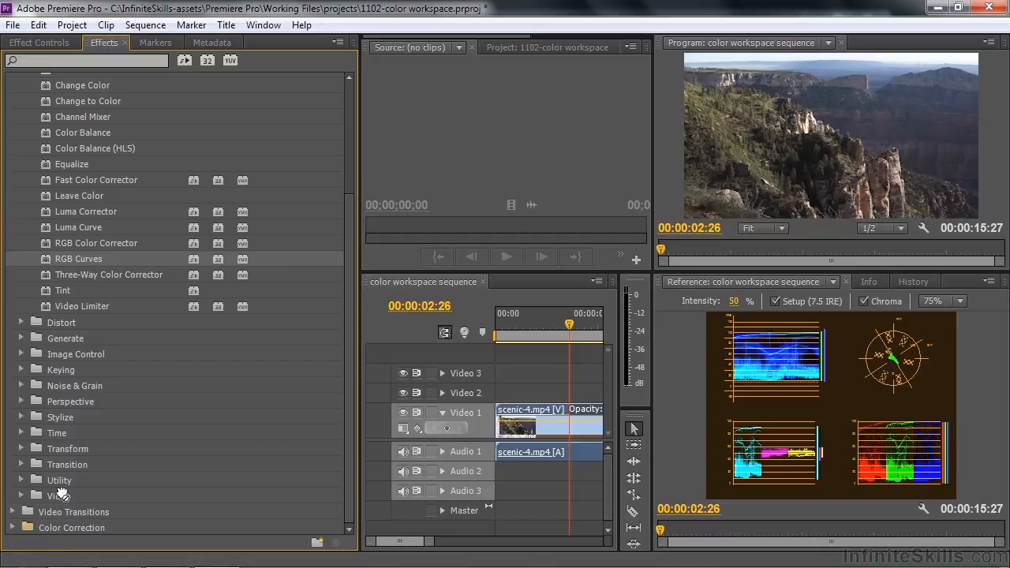
{"action": "left_click", "coordinate": [64, 528]}
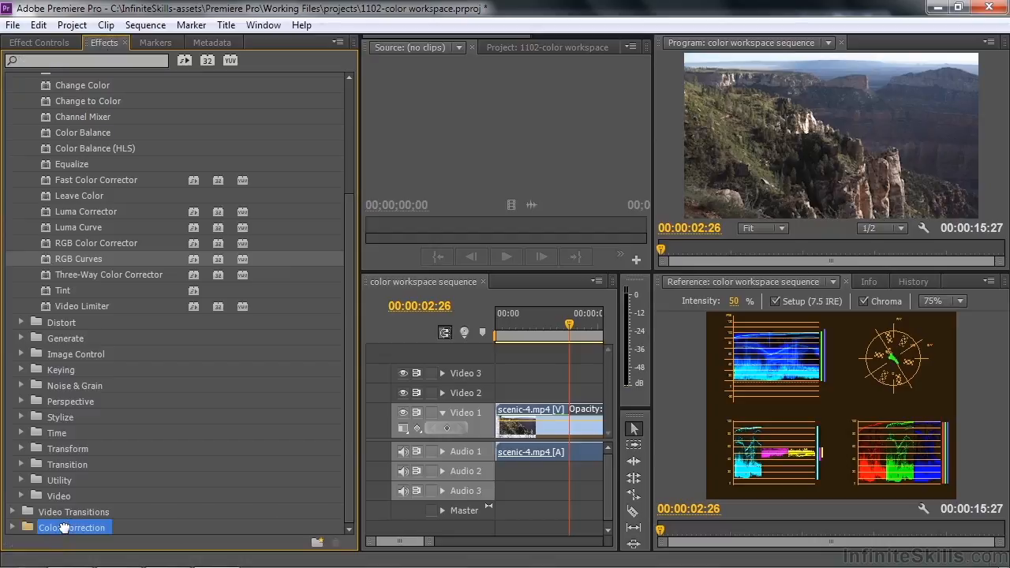
Review the effects stored in the custom Color Correction bin, leaving the bin collapsed.
{"action": "left_click", "coordinate": [12, 528]}
{"action": "scroll", "coordinate": [345, 460], "scroll_direction": "down", "scroll_amount": 2}
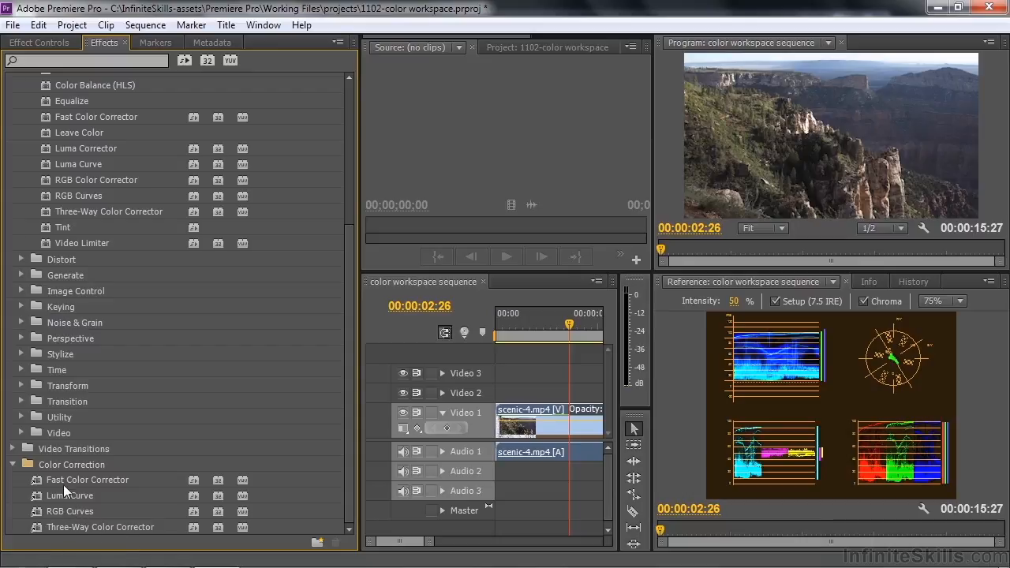
{"action": "left_click", "coordinate": [13, 464]}
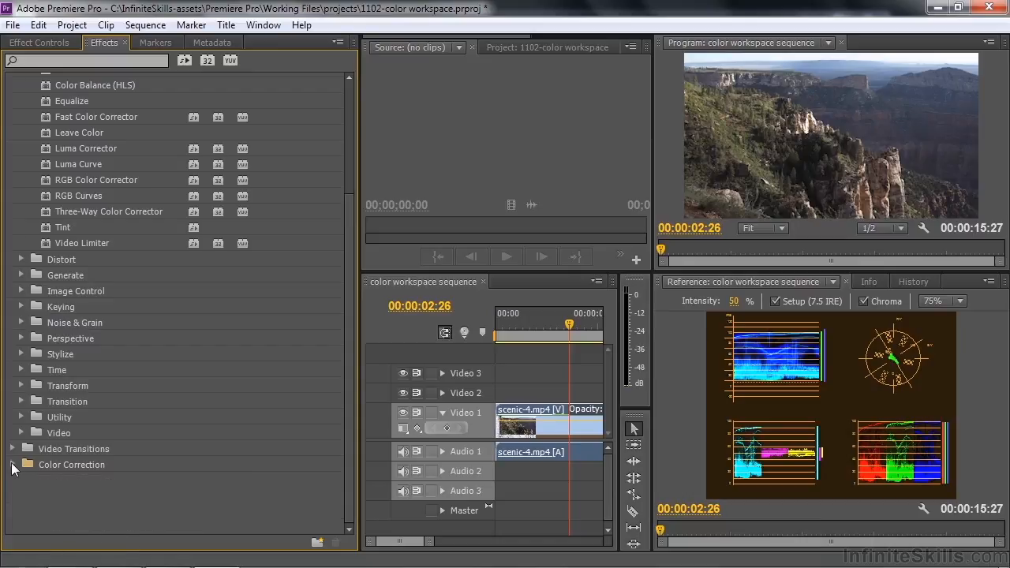
Add the Change to Color effect to the custom Color Correction bin.
{"action": "left_click_drag", "start_coordinate": [346, 487], "coordinate": [353, 360]}
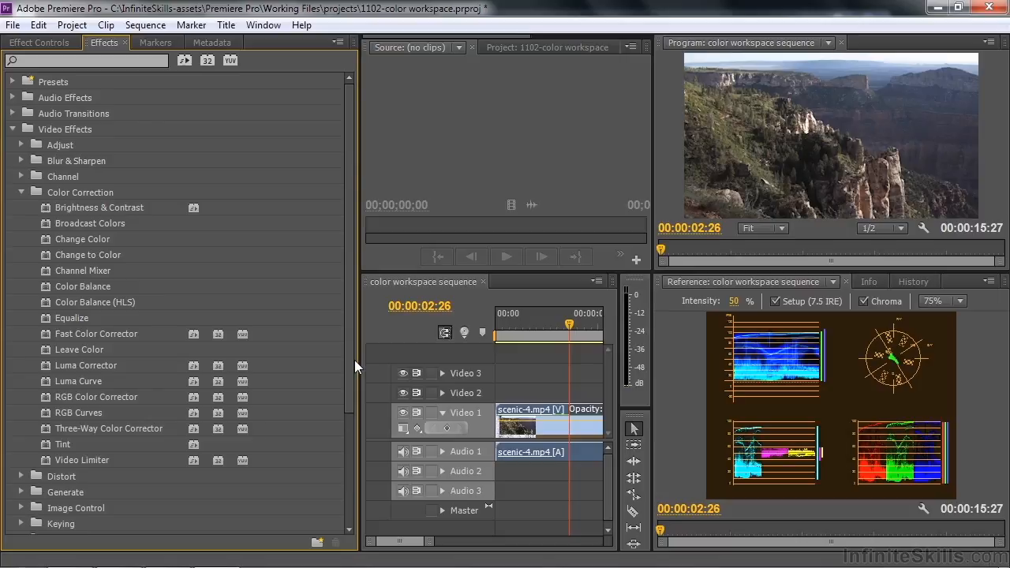
{"action": "left_click", "coordinate": [47, 256]}
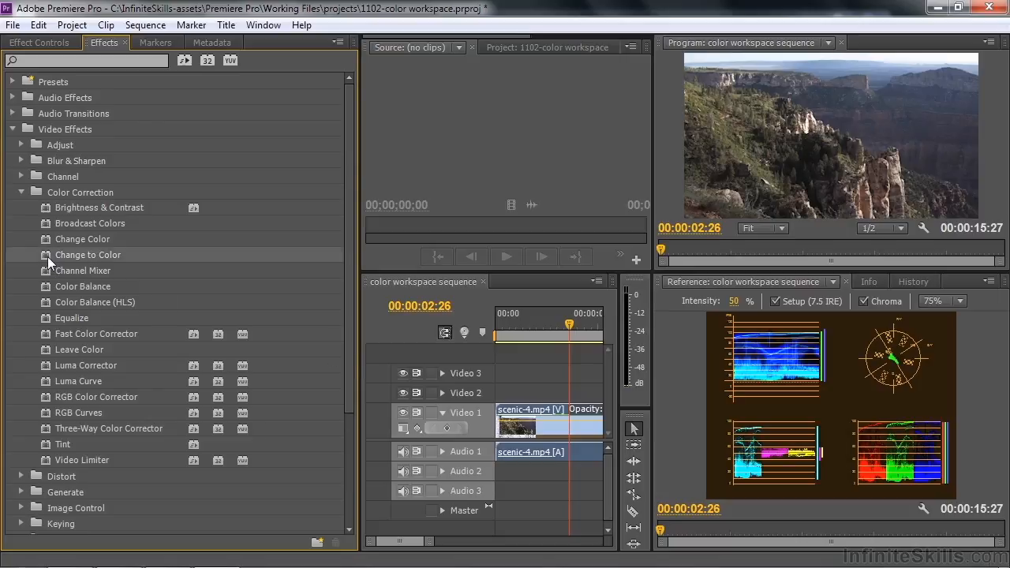
{"action": "left_click_drag", "start_coordinate": [352, 278], "coordinate": [339, 389]}
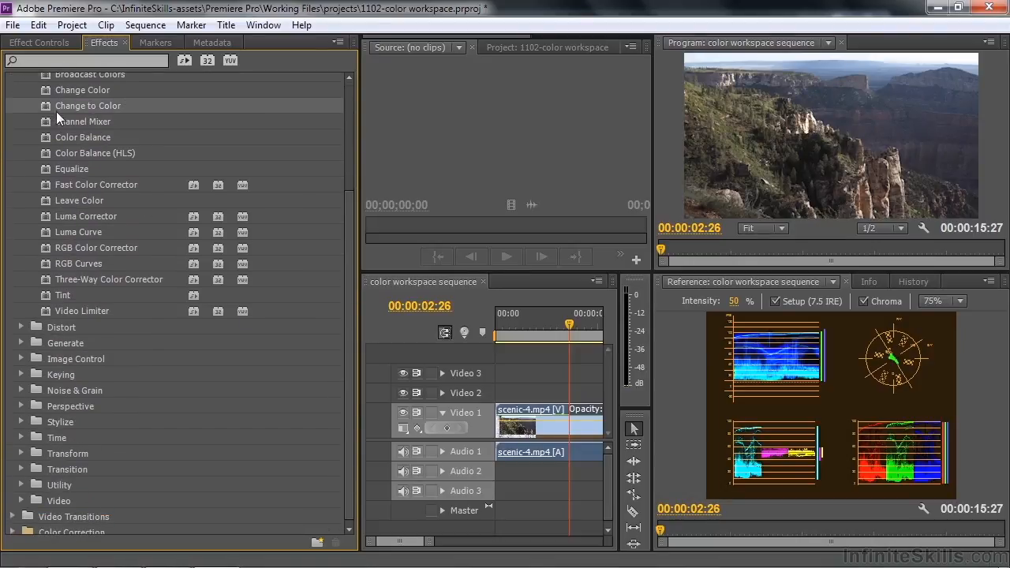
{"action": "left_click", "coordinate": [69, 532]}
Add the Leave Color and Tint effects to the custom Color Correction bin.
{"action": "left_click", "coordinate": [44, 196]}
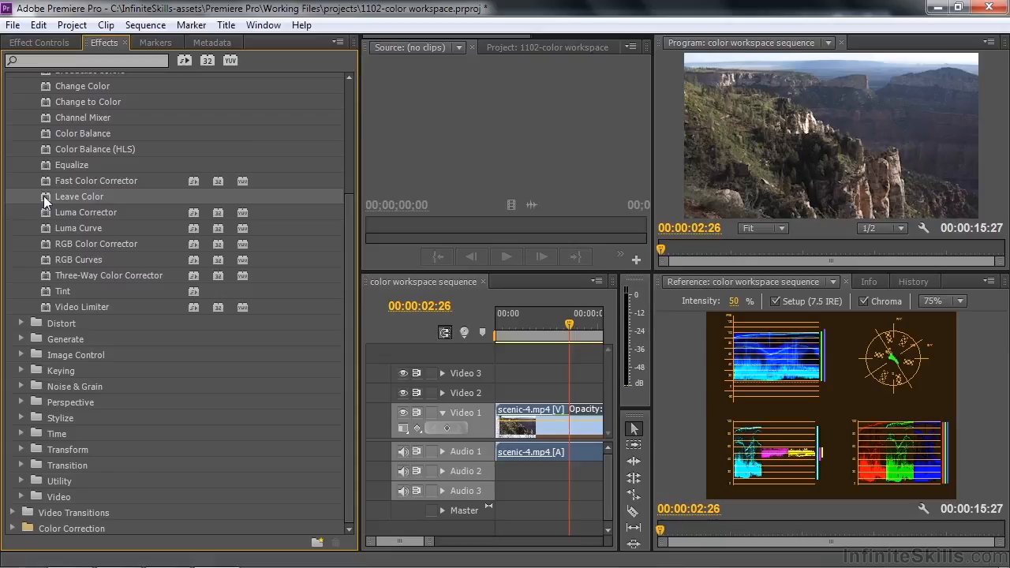
{"action": "left_click", "coordinate": [55, 528]}
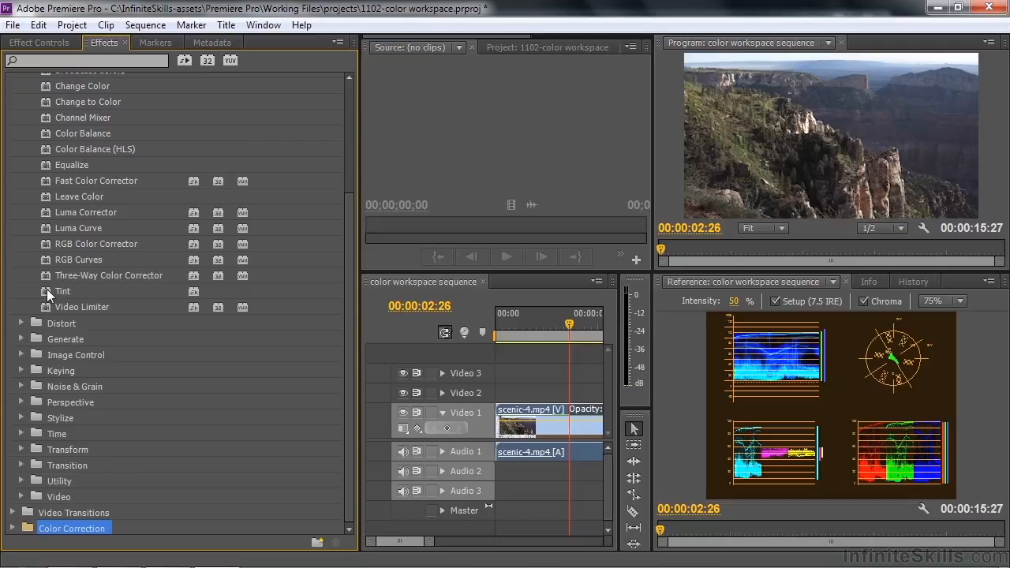
{"action": "left_click", "coordinate": [46, 288]}
{"action": "left_click", "coordinate": [74, 528]}
Add the Paint Bucket effect from the Generate category to the custom Color Correction bin and collapse Generate.
{"action": "left_click", "coordinate": [21, 338]}
{"action": "left_click_drag", "start_coordinate": [350, 321], "coordinate": [341, 471]}
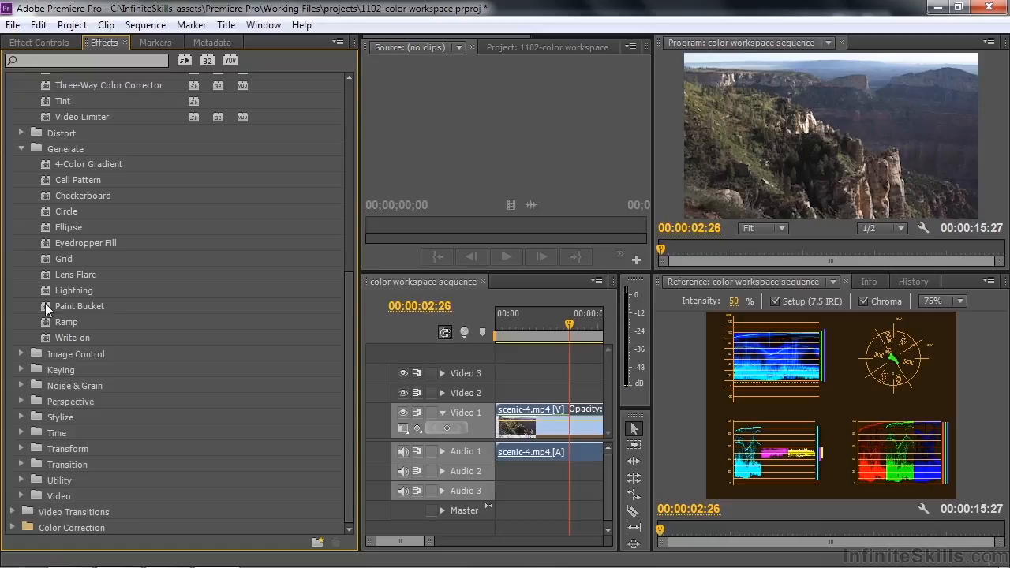
{"action": "left_click", "coordinate": [71, 528]}
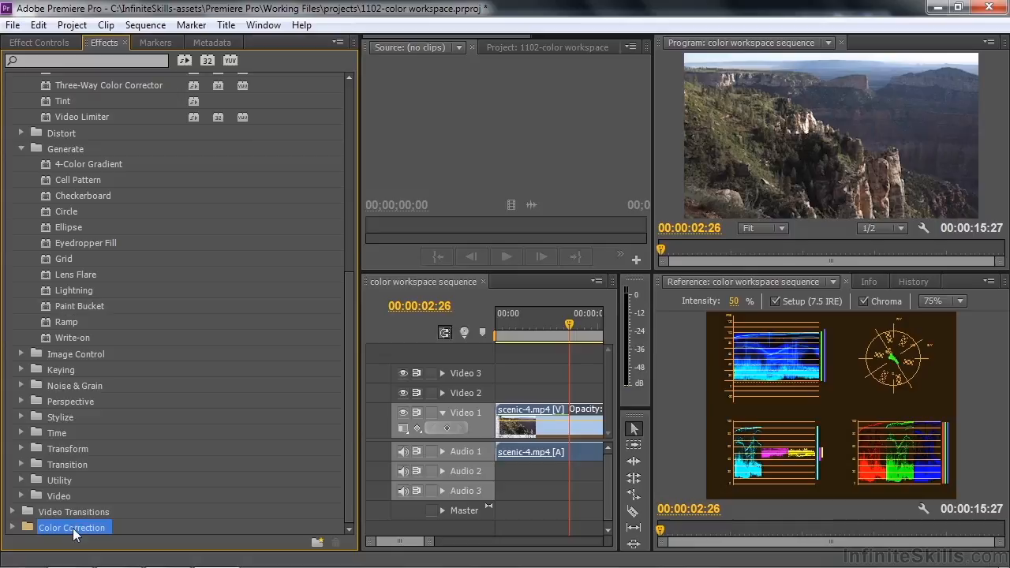
{"action": "left_click", "coordinate": [23, 148]}
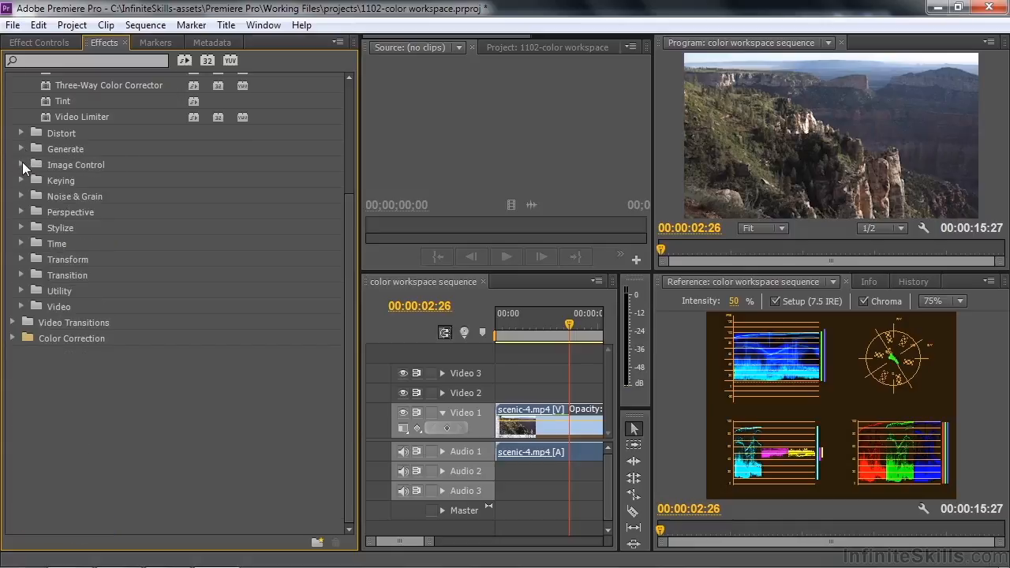
Look over the Image Control effects and add Track Matte Key from the Keying category to the custom Color Correction bin.
{"action": "left_click", "coordinate": [21, 164]}
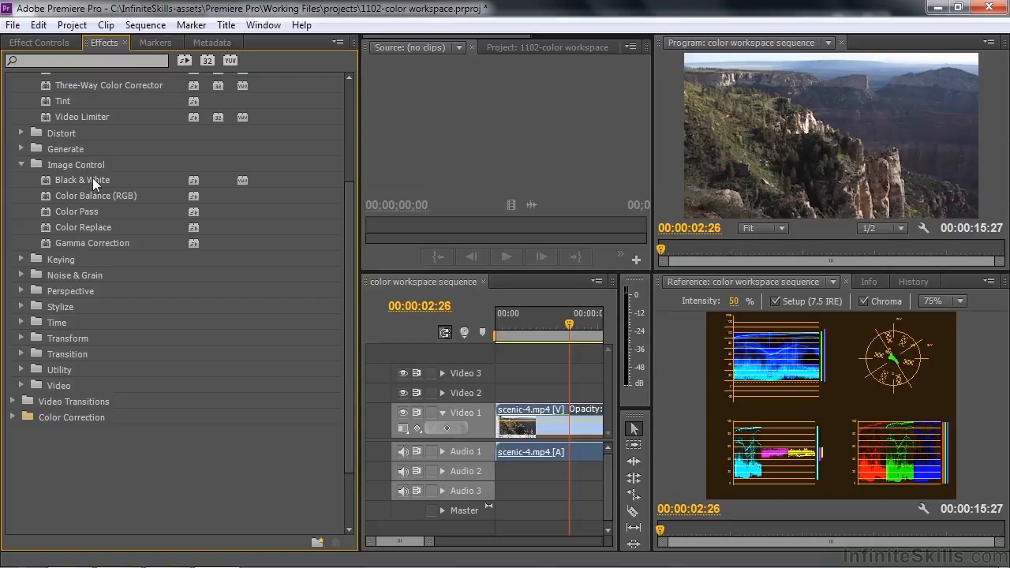
{"action": "left_click", "coordinate": [22, 165]}
{"action": "left_click", "coordinate": [21, 180]}
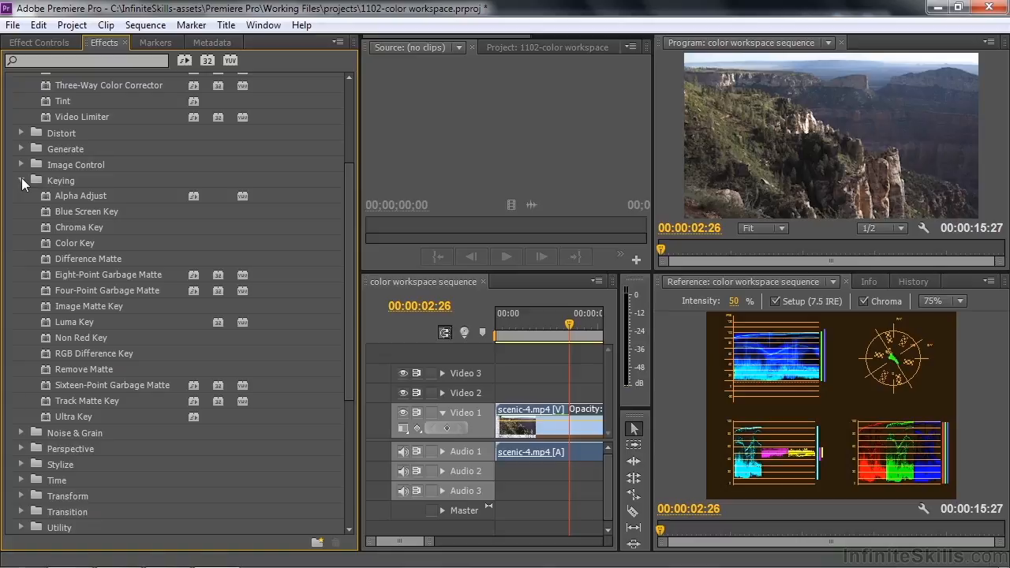
{"action": "left_click", "coordinate": [48, 400]}
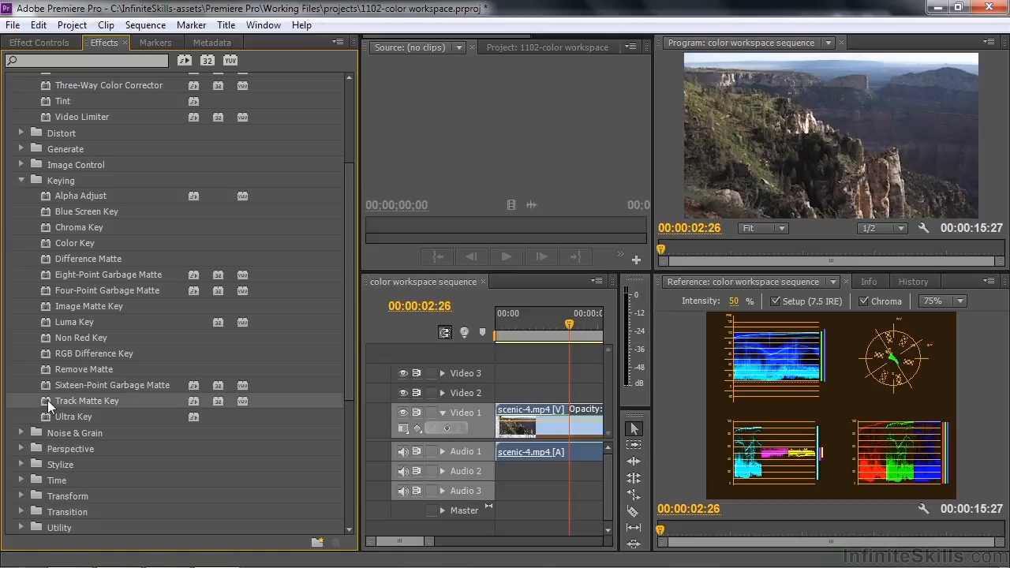
{"action": "left_click_drag", "start_coordinate": [348, 328], "coordinate": [339, 485]}
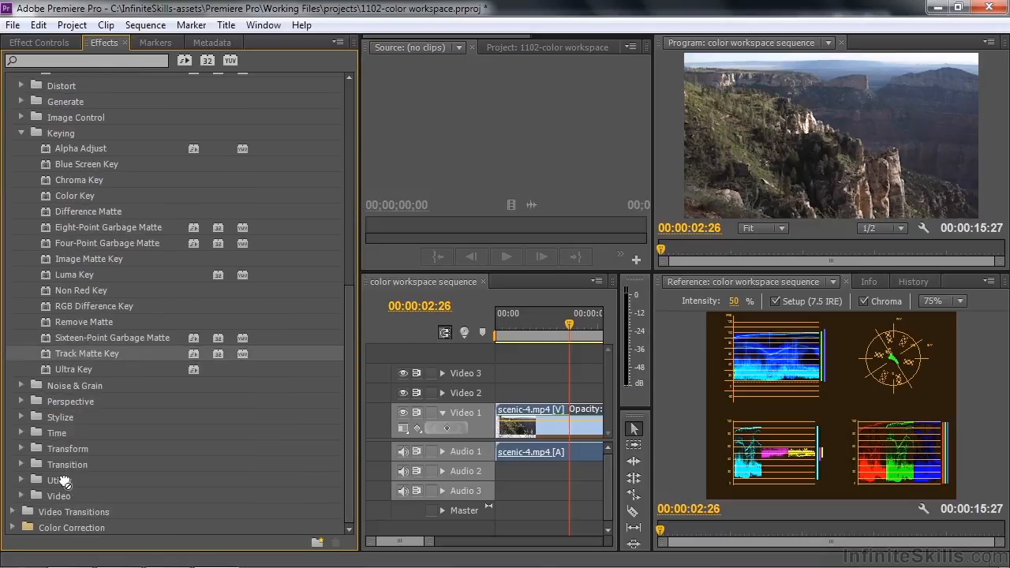
{"action": "left_click", "coordinate": [21, 132]}
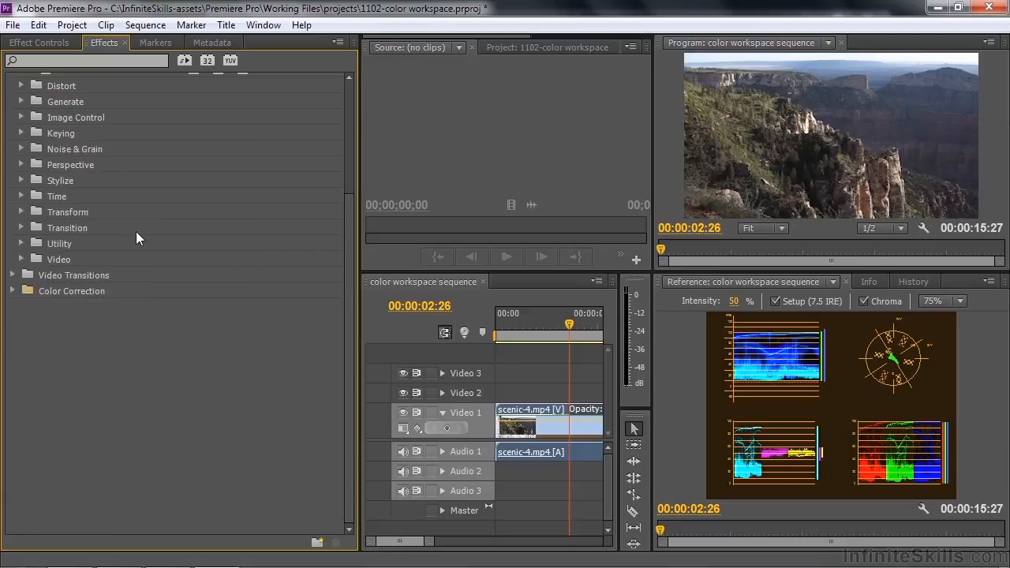
Add the Crop effect from the Transform category to the custom Color Correction bin and display the bin's contents.
{"action": "left_click", "coordinate": [21, 211]}
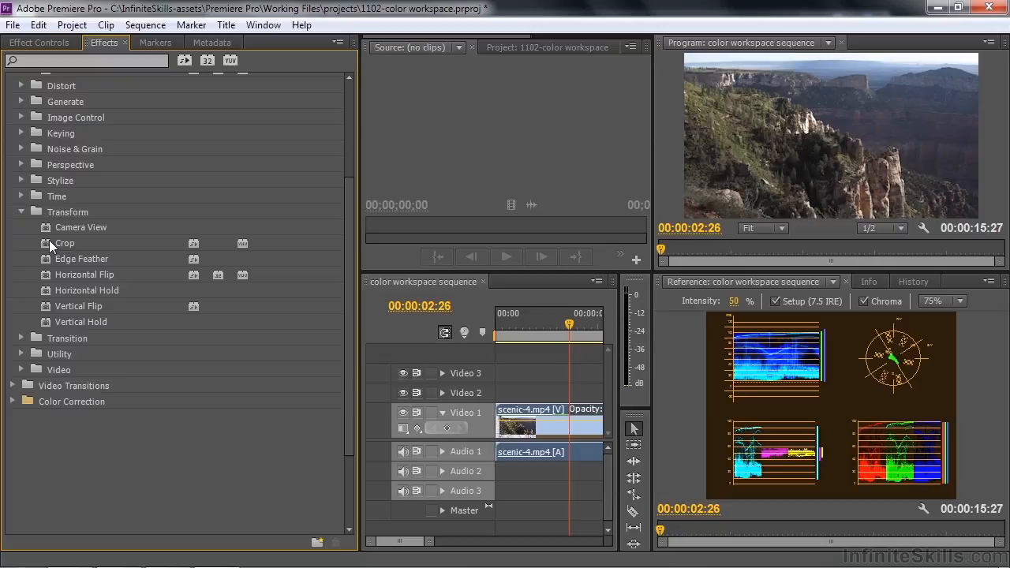
{"action": "left_click_drag", "start_coordinate": [49, 240], "coordinate": [62, 404]}
{"action": "left_click", "coordinate": [21, 212]}
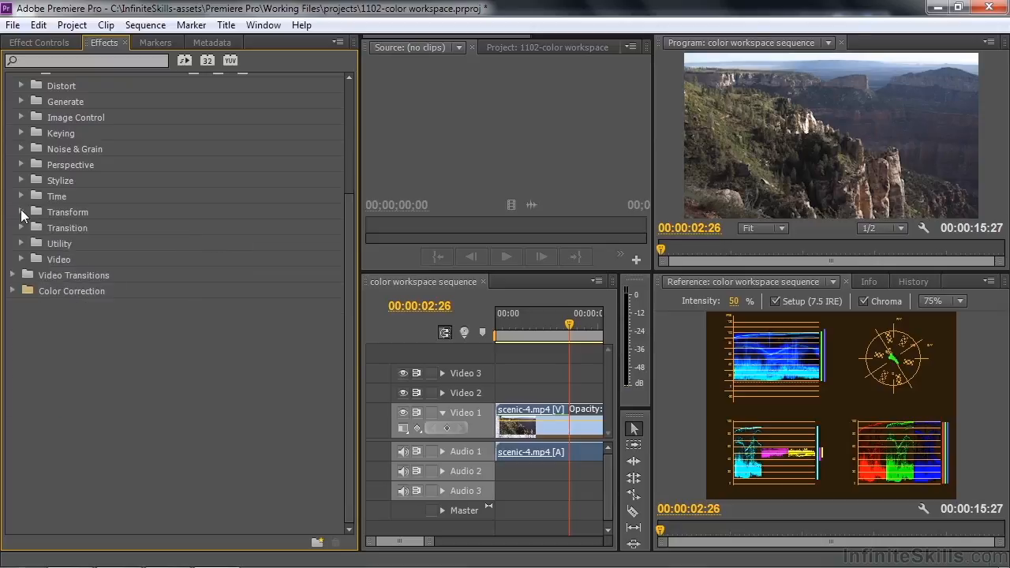
{"action": "left_click", "coordinate": [12, 291]}
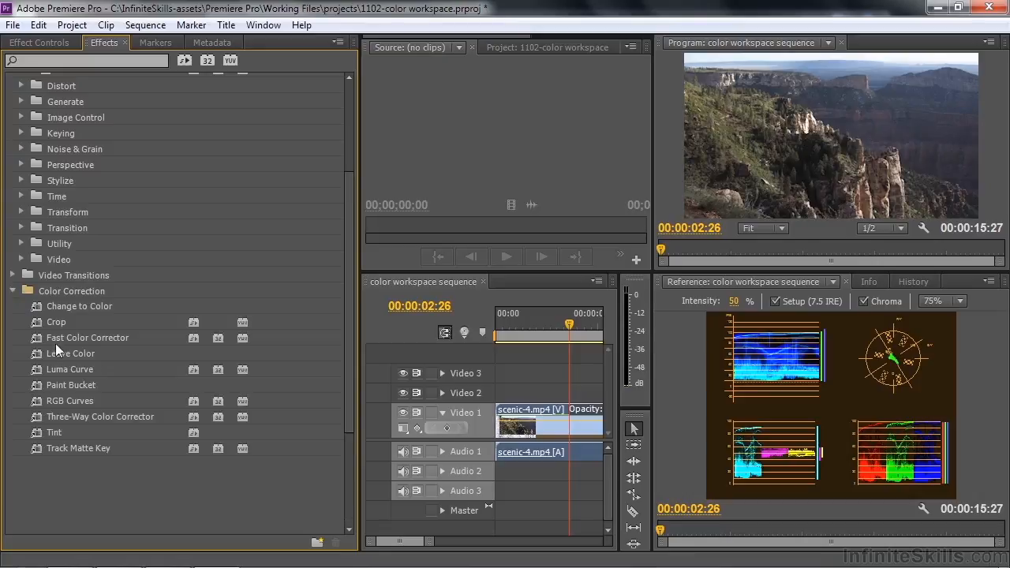